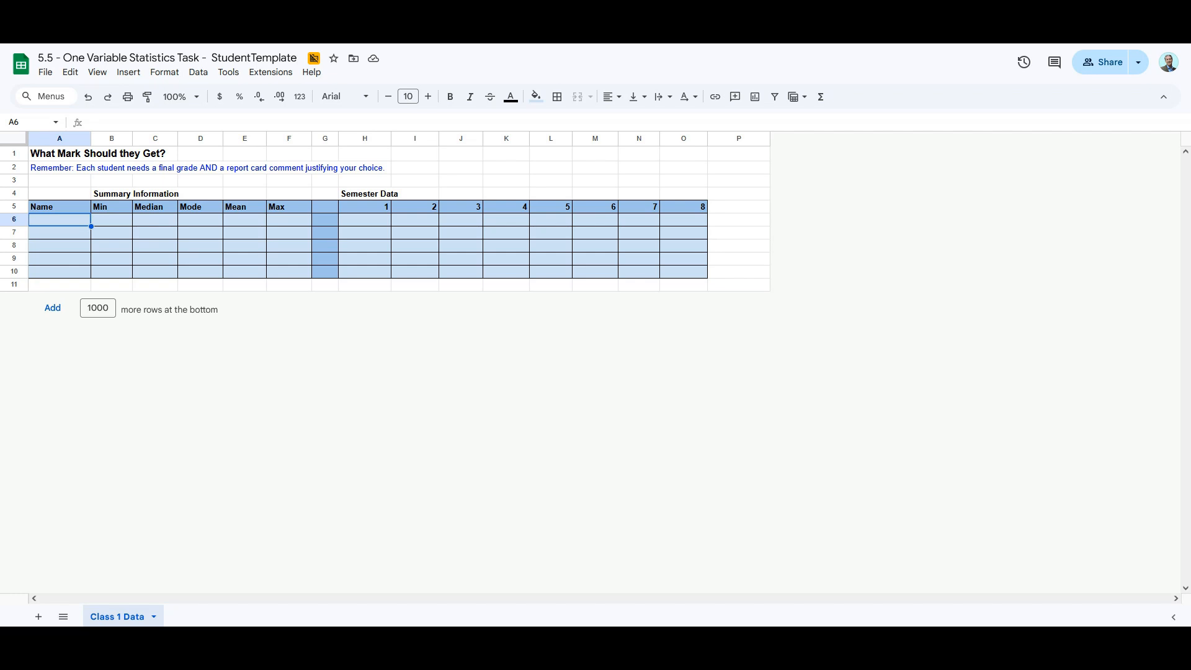
# Enter the students' full names down the Name column, starting in A6.
pyautogui.write('Zara Bellum')
pyautogui.press('Return')
pyautogui.write('Ida Knowe')
pyautogui.press('Return')
pyautogui.write('Ali Gaither')
pyautogui.press('Return')
pyautogui.write('Ella Vader')
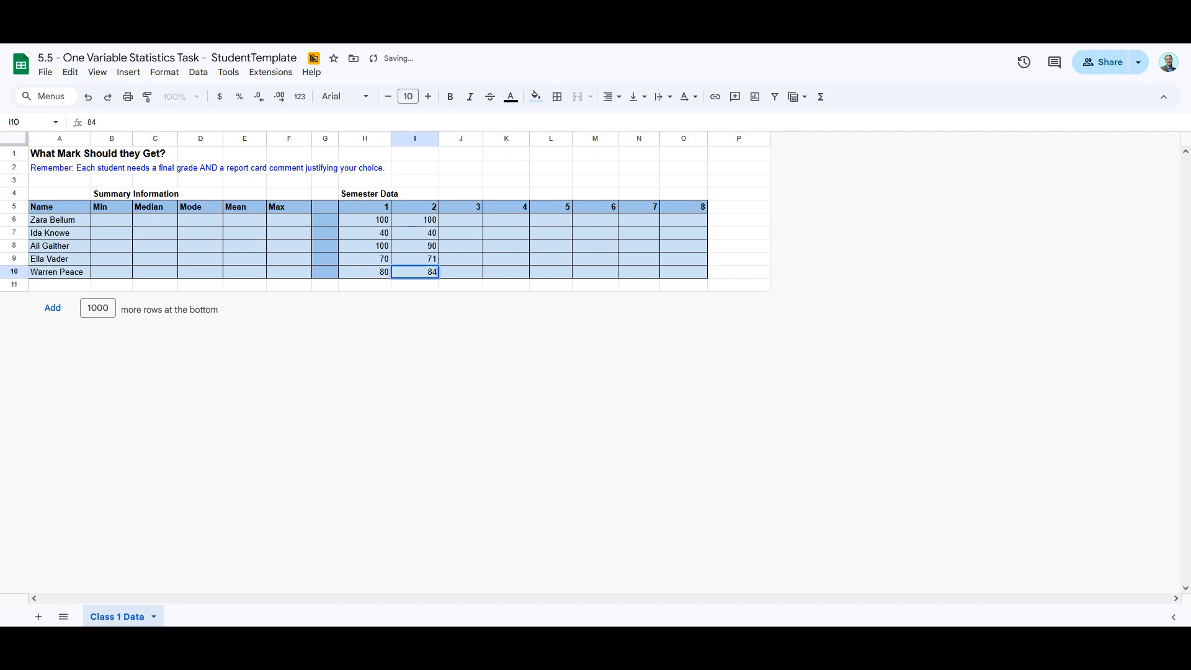
# Calculate the minimum of H6:O6 in B6 with the MIN function and autofill the formula through B10.
pyautogui.click(110, 224)
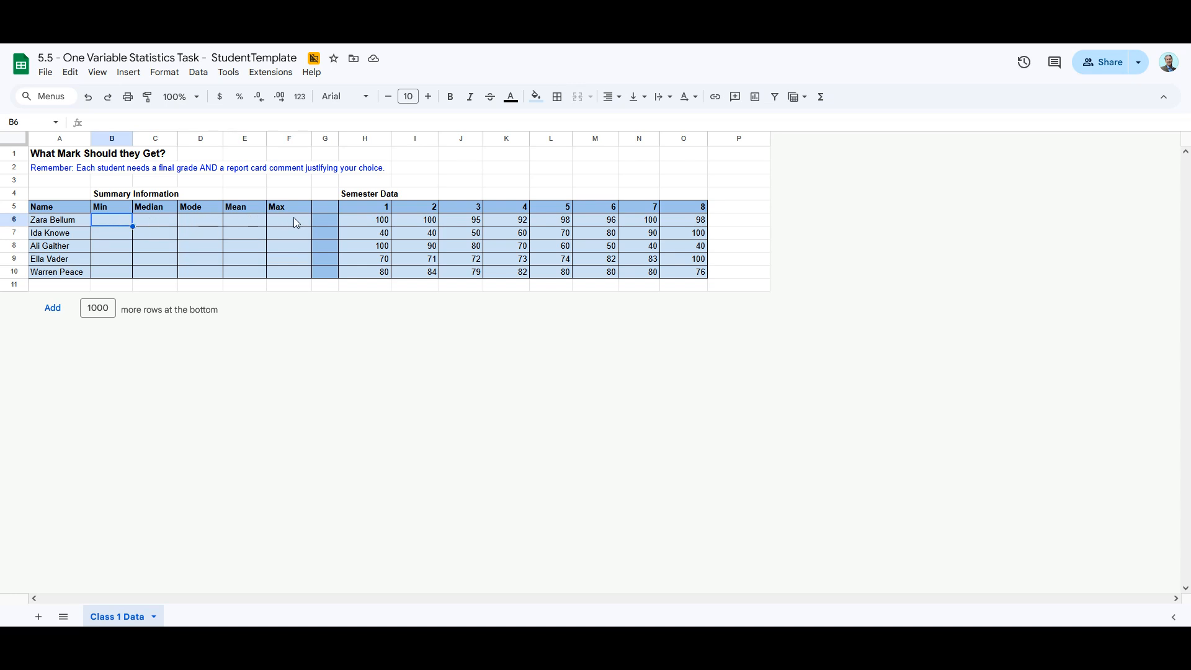
pyautogui.click(123, 221)
pyautogui.write('=')
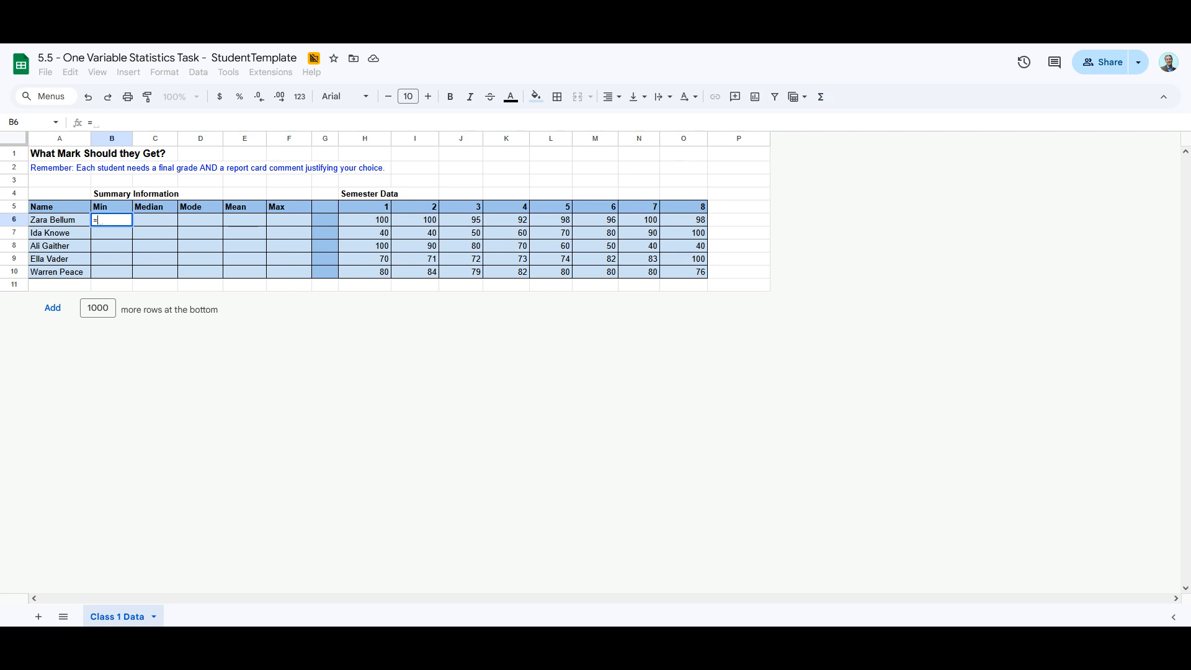
pyautogui.write('min(')
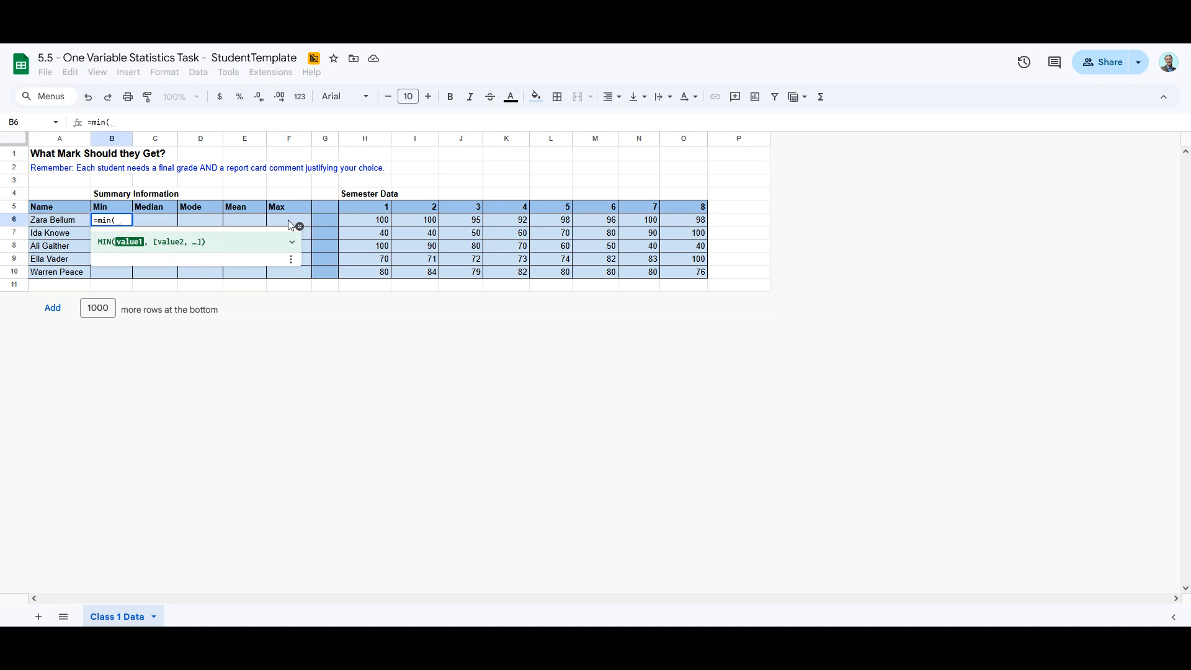
pyautogui.moveTo(353, 221); pyautogui.dragTo(694, 220)
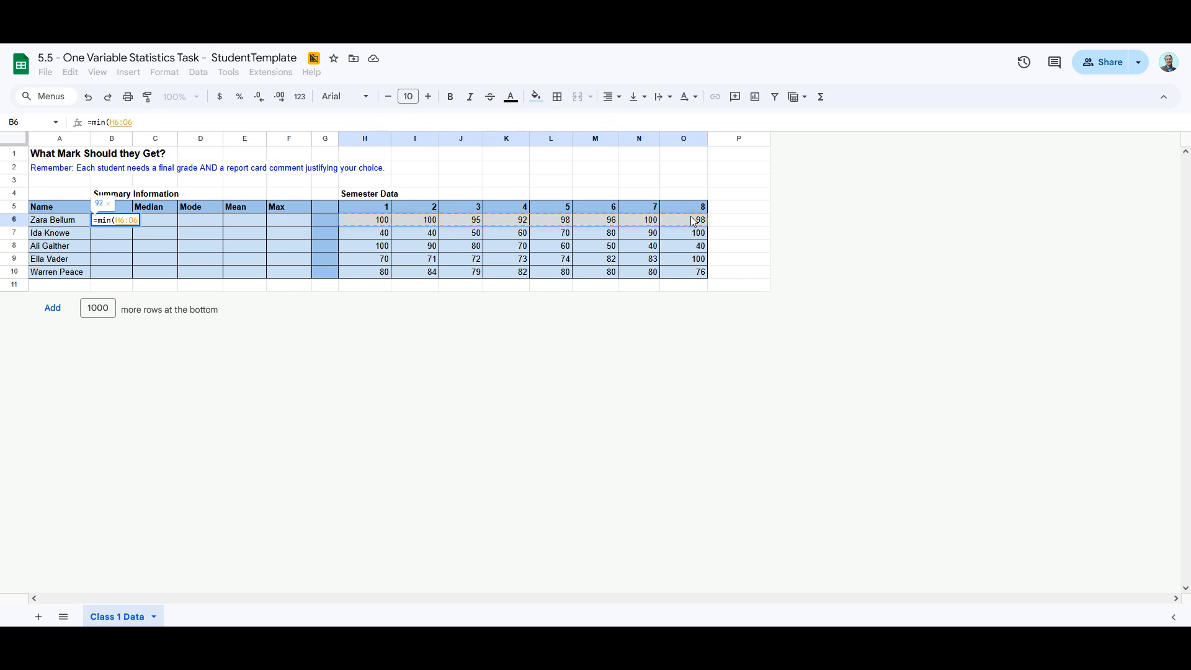
pyautogui.press('Return')
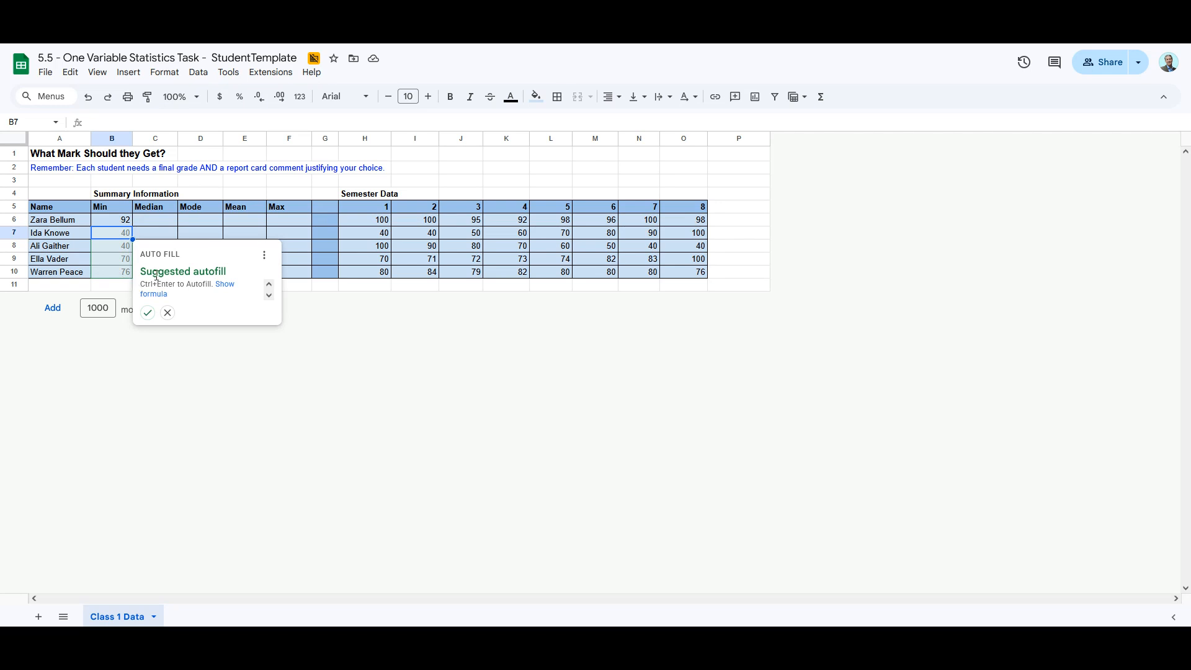
pyautogui.click(148, 314)
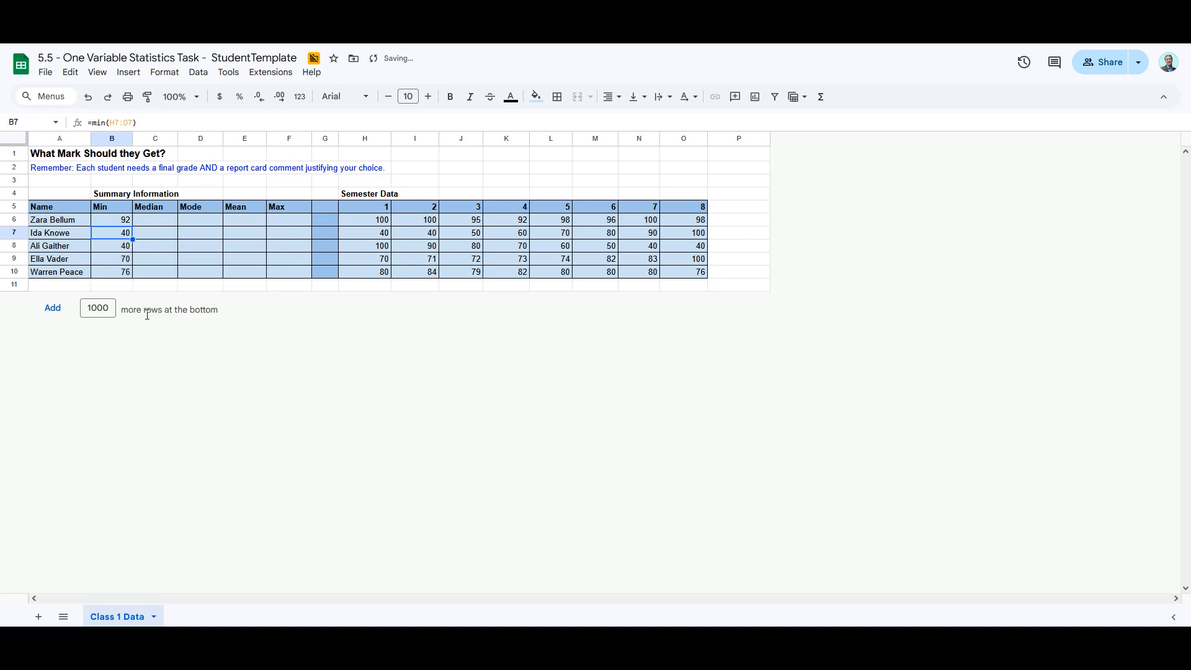
# Calculate the median of H6:O6 in C6 with the MEDIAN function.
pyautogui.click(148, 221)
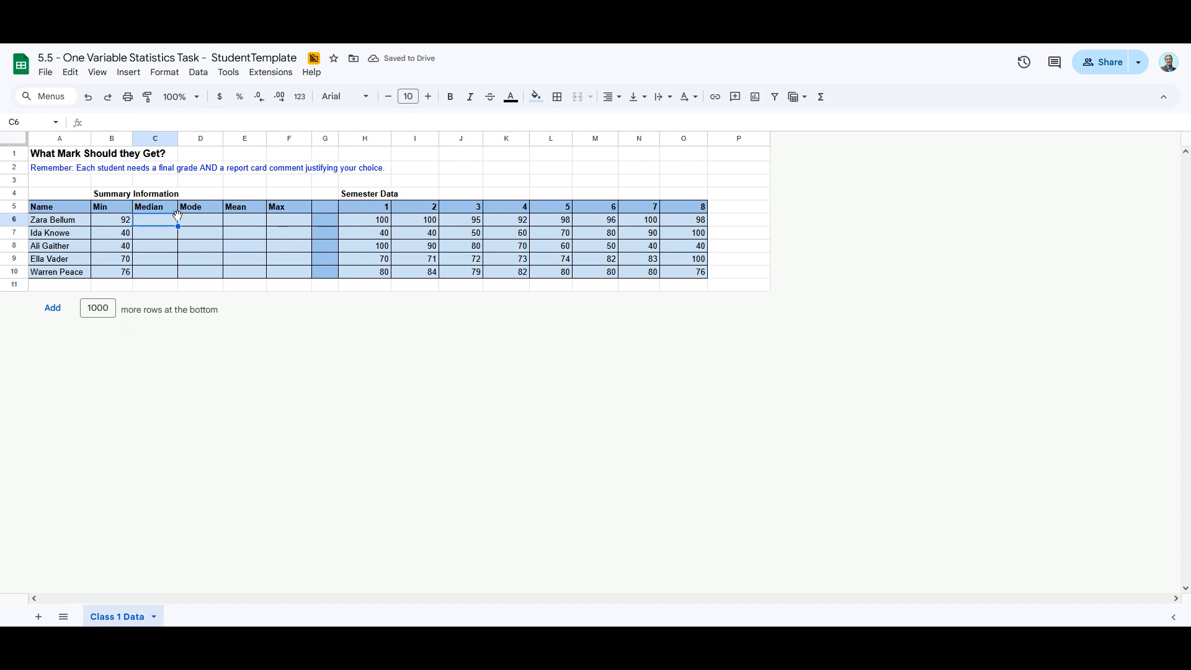
pyautogui.write('=medion')
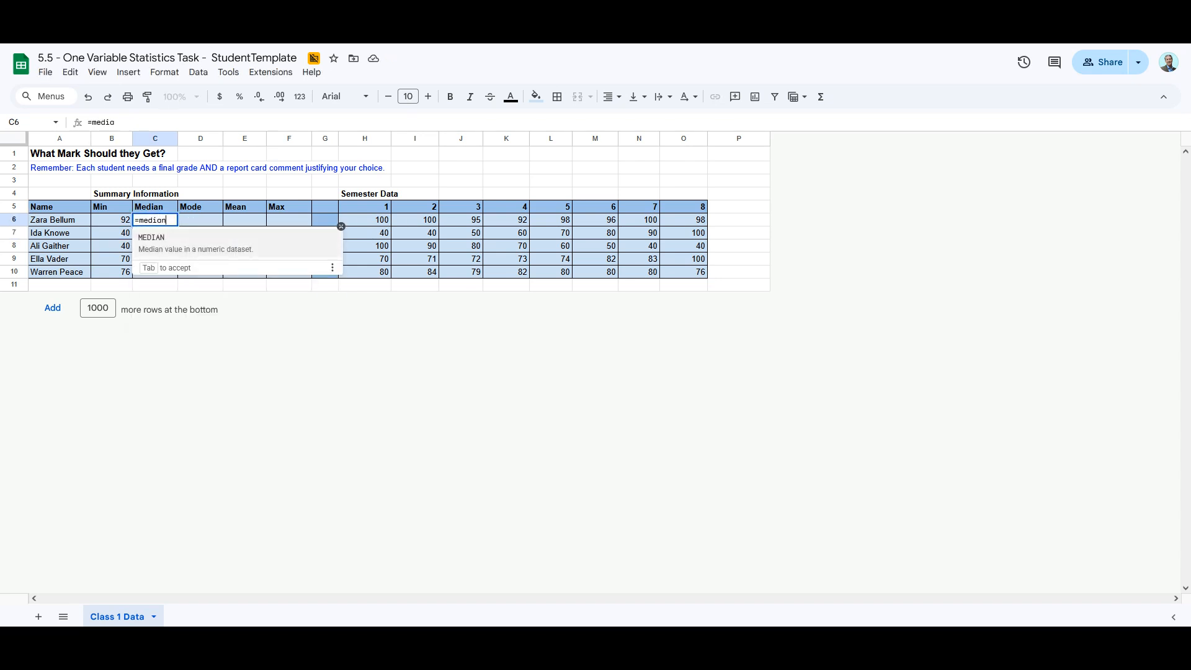
pyautogui.write('(')
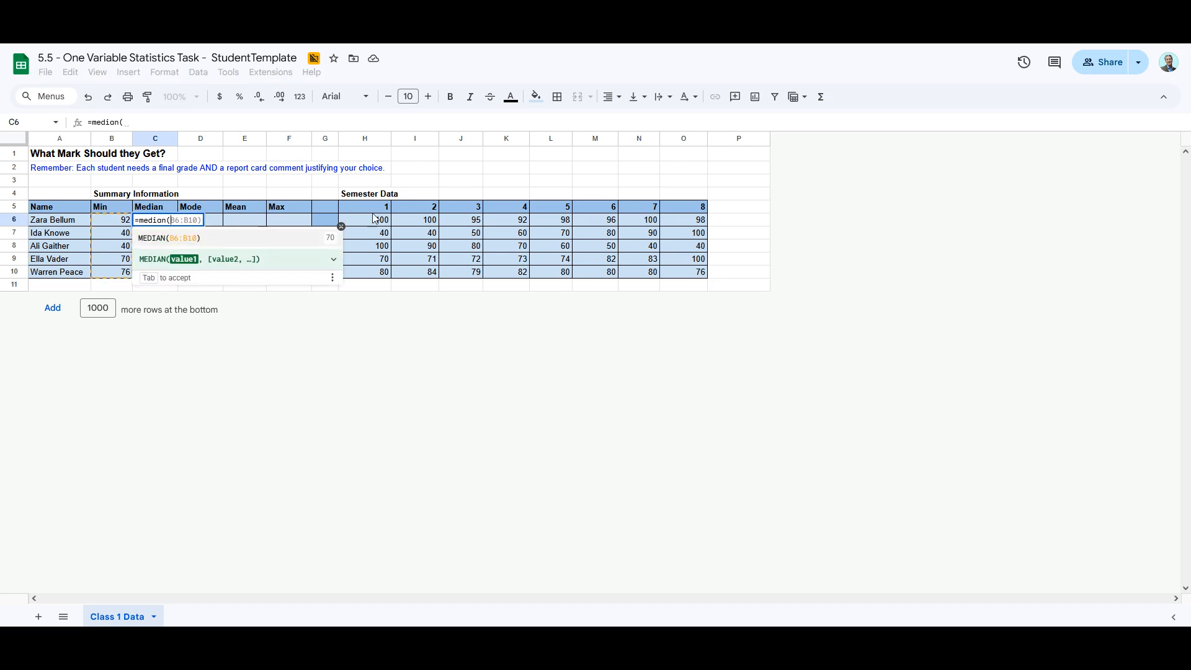
pyautogui.moveTo(364, 221); pyautogui.dragTo(676, 220)
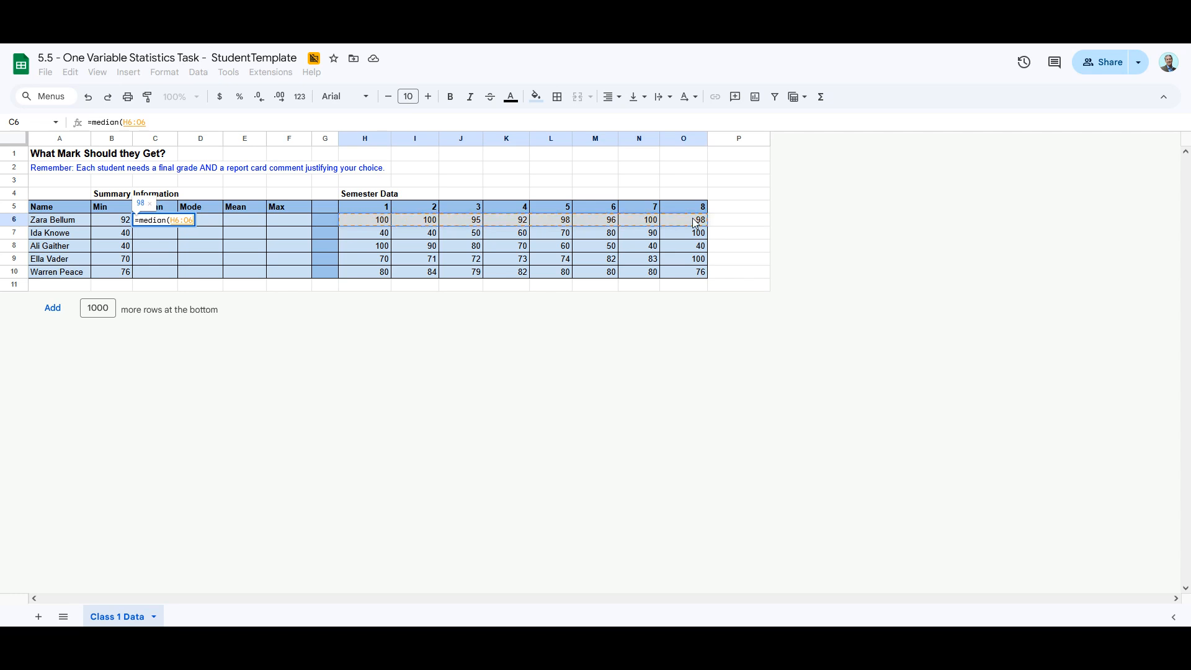
pyautogui.press('Return')
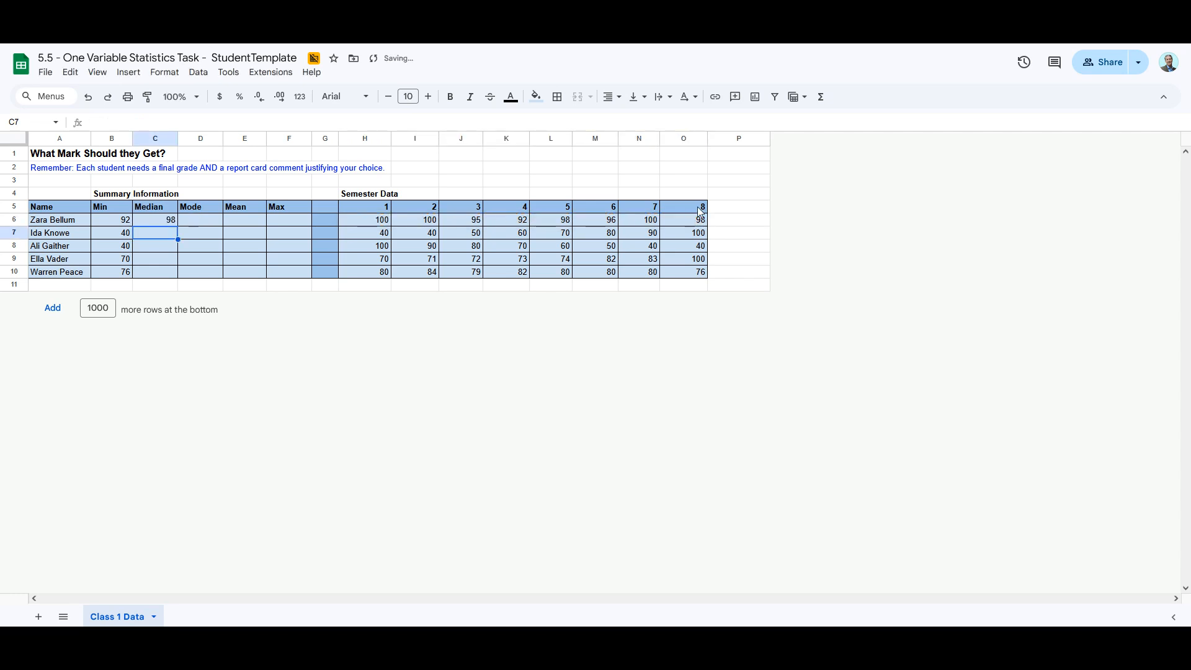
# Calculate the mode of H6:O6 in D6 with the MODE function.
pyautogui.click(191, 220)
pyautogui.write('=')
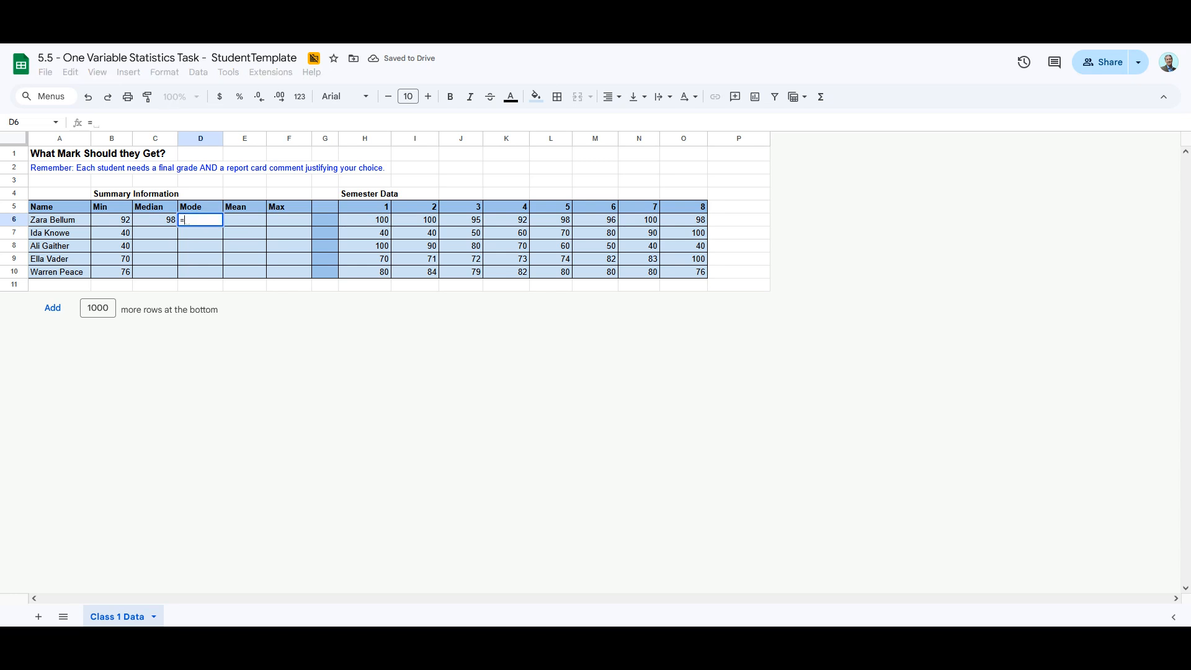
pyautogui.write('mode(')
pyautogui.moveTo(370, 223); pyautogui.dragTo(686, 220)
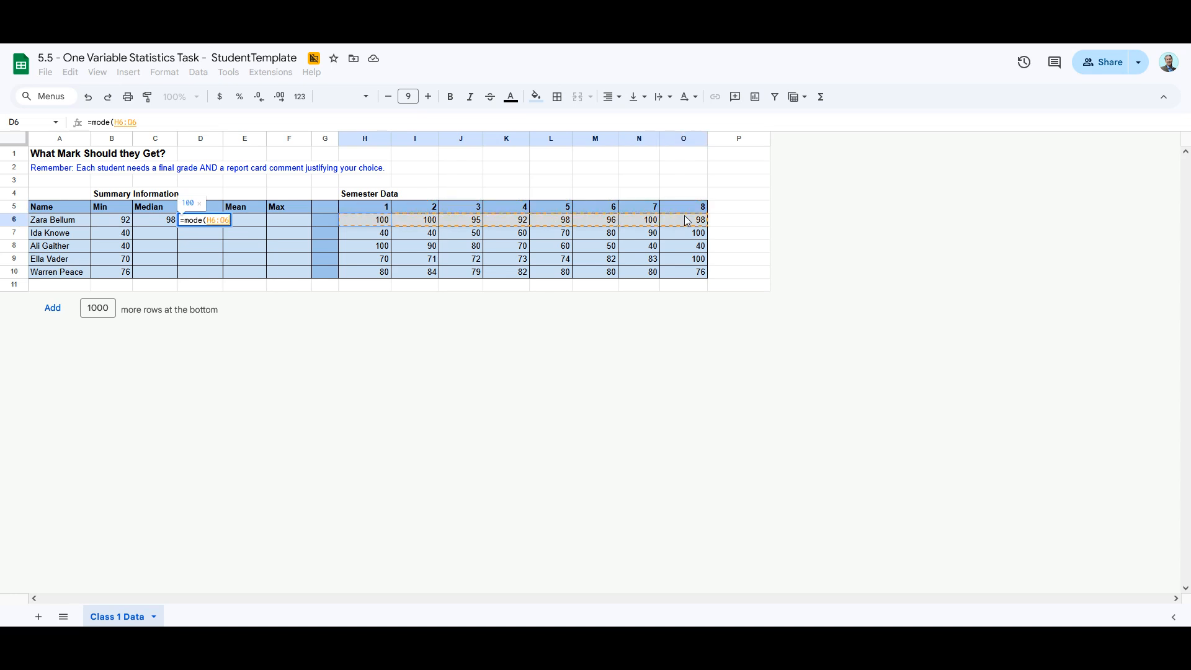
pyautogui.press('Tab')
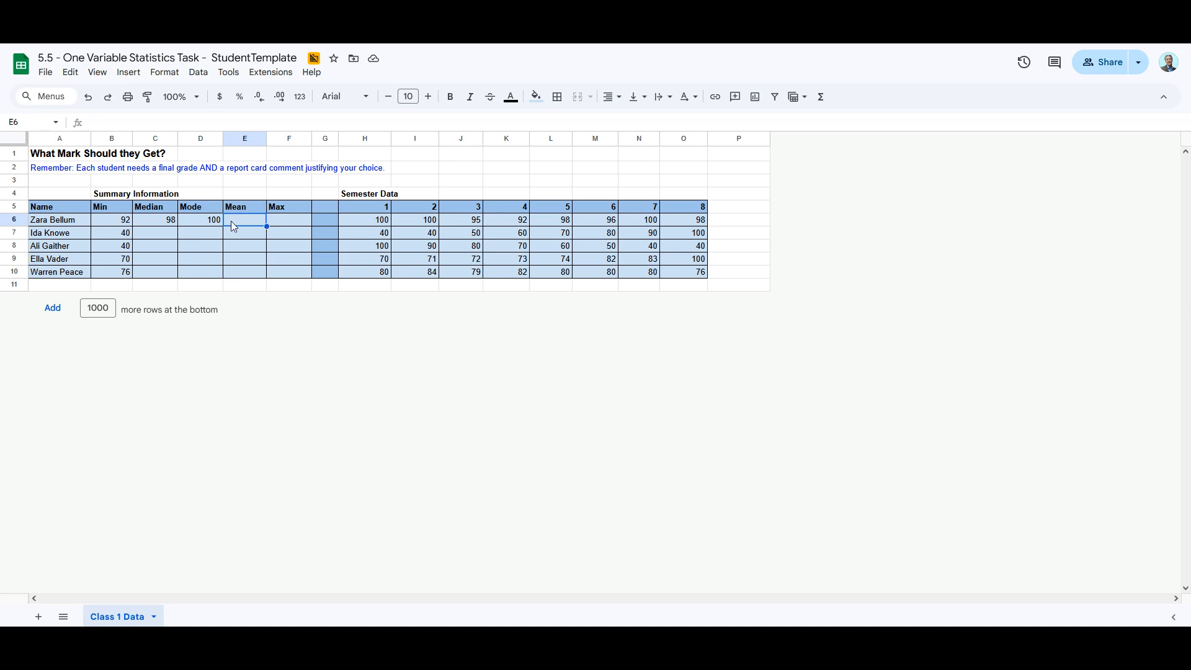
# Calculate the mean of H6:O6 in E6 with the AVERAGE function and autofill the formula through E10.
pyautogui.write('=')
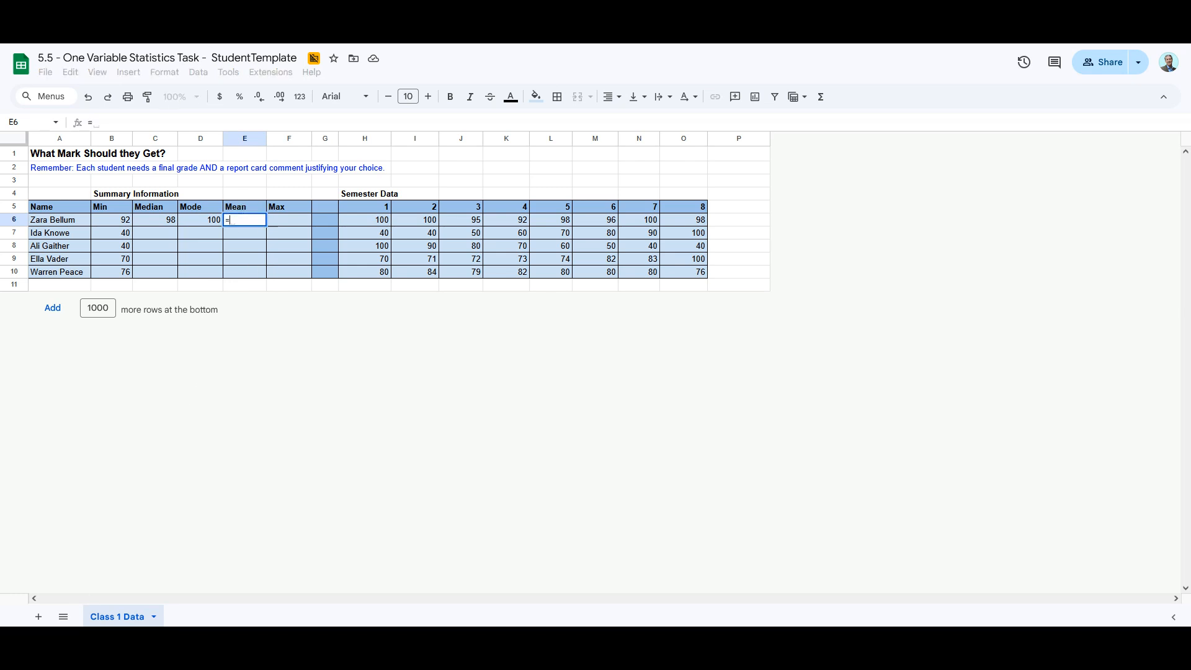
pyautogui.write('average(')
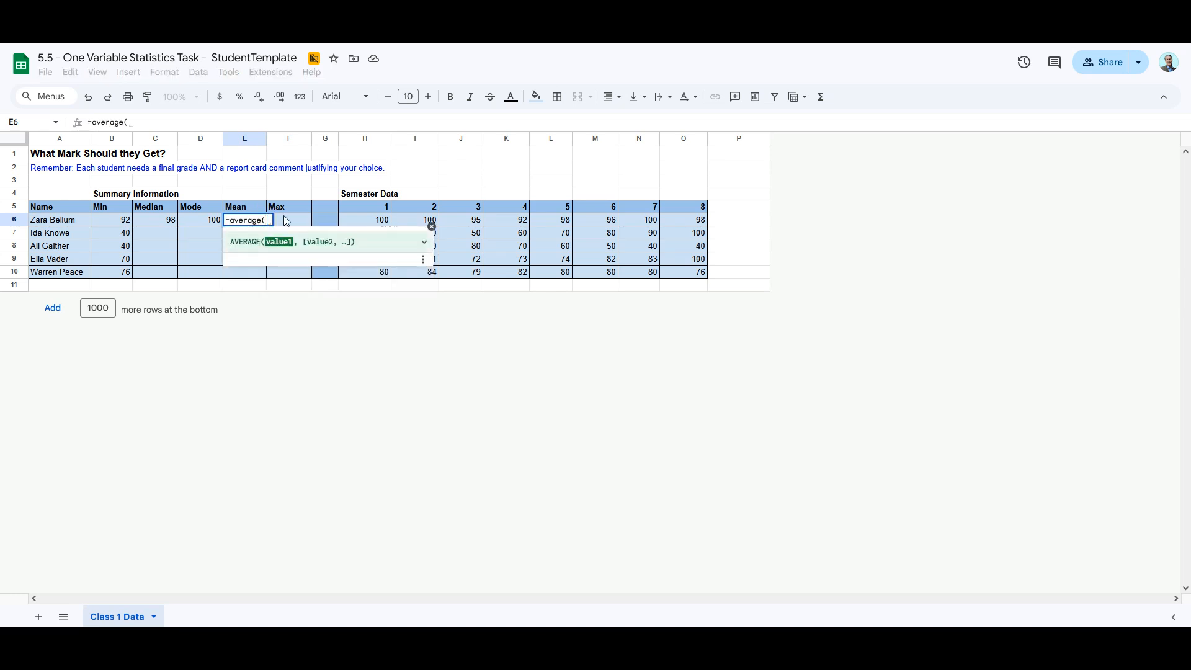
pyautogui.moveTo(370, 221); pyautogui.dragTo(689, 229)
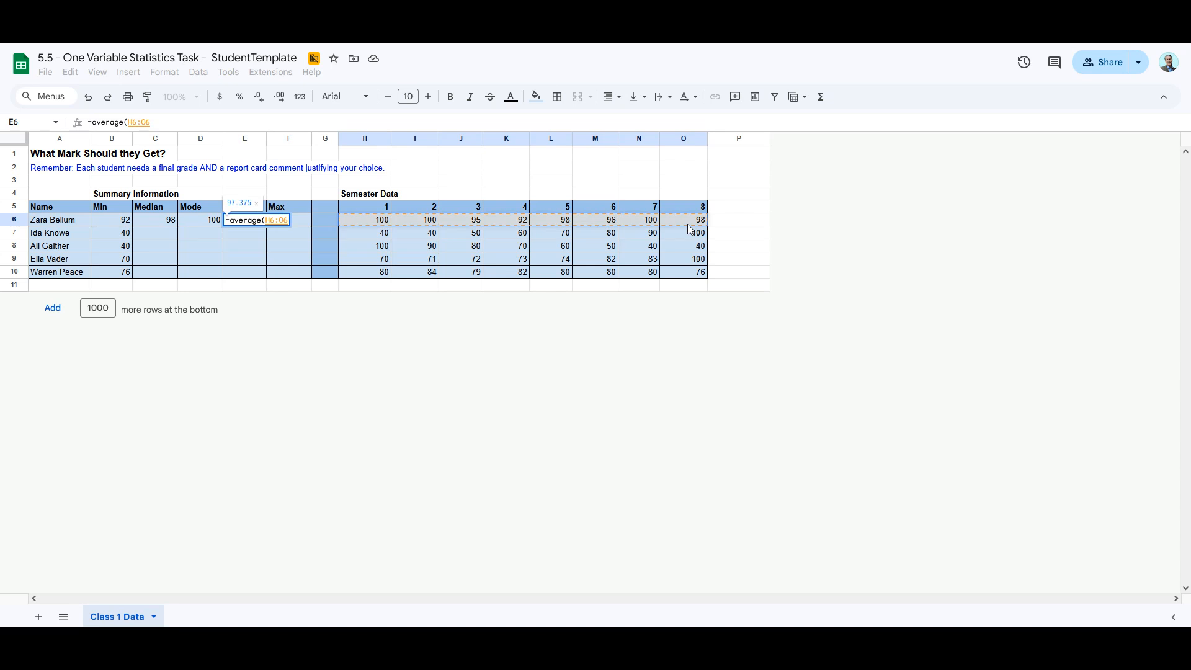
pyautogui.press('Return')
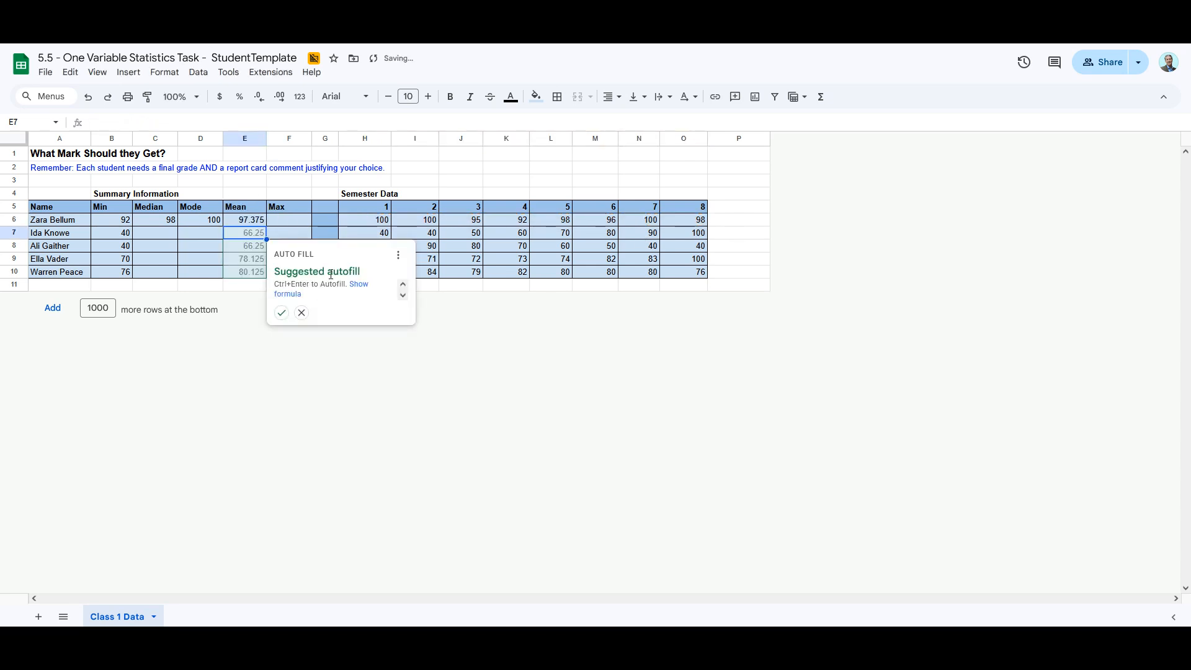
pyautogui.click(282, 312)
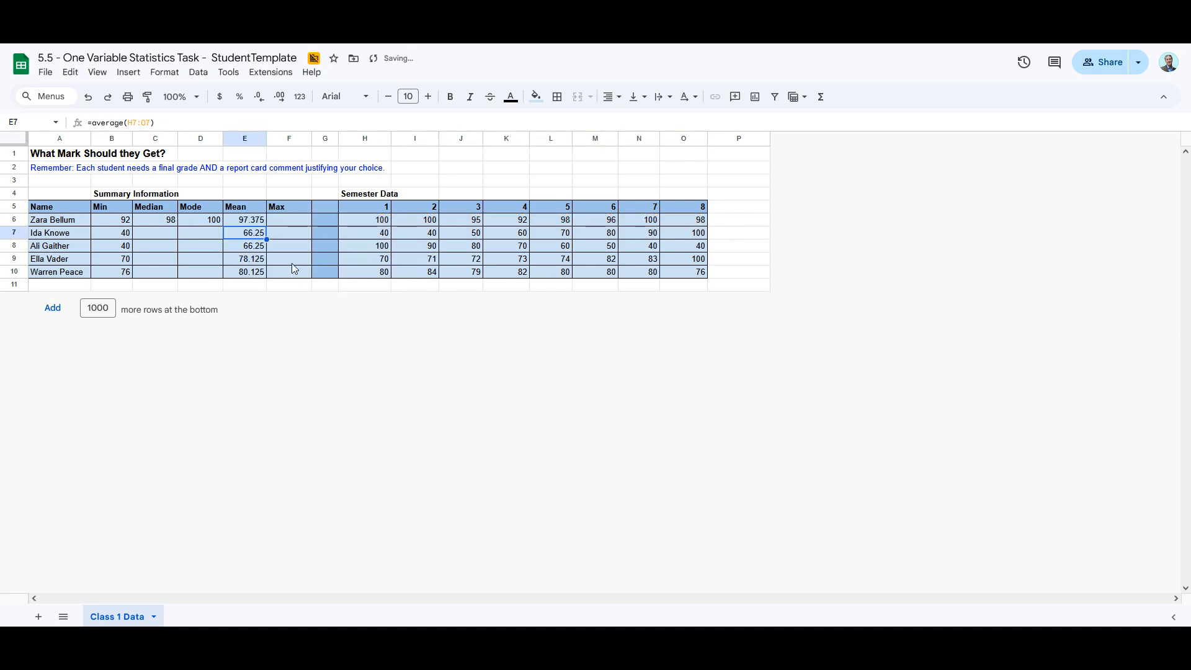
# Calculate the maximum of H6:O6 in F6 with the MAX function and autofill the formula through F10.
pyautogui.click(272, 222)
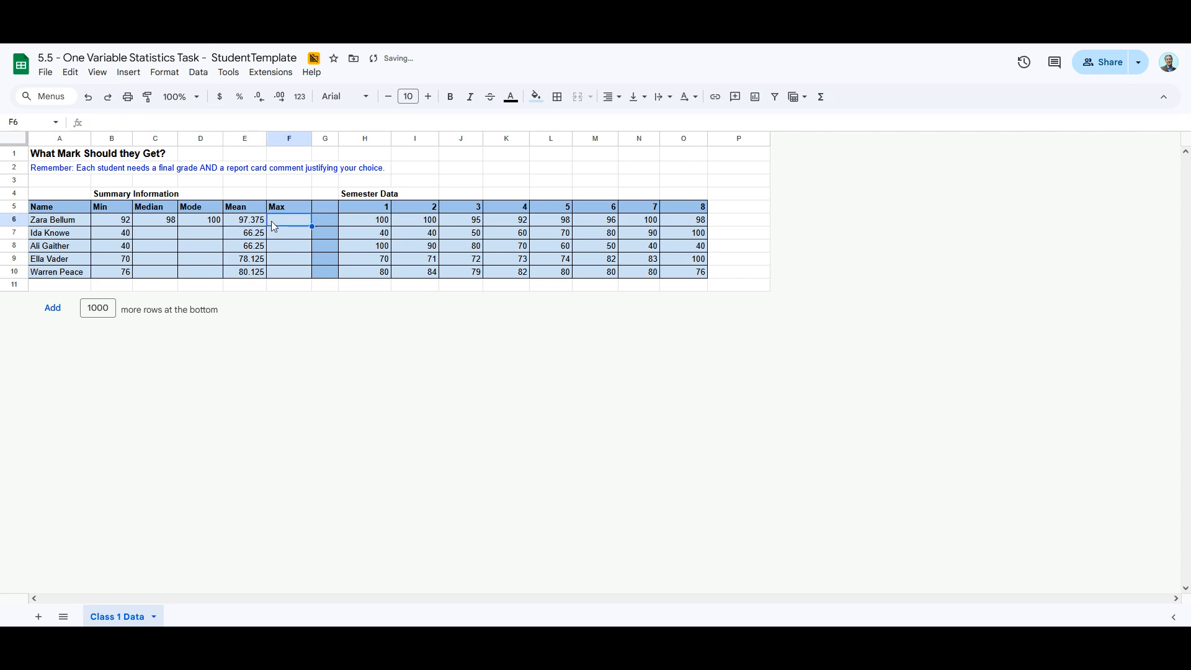
pyautogui.write('=max(')
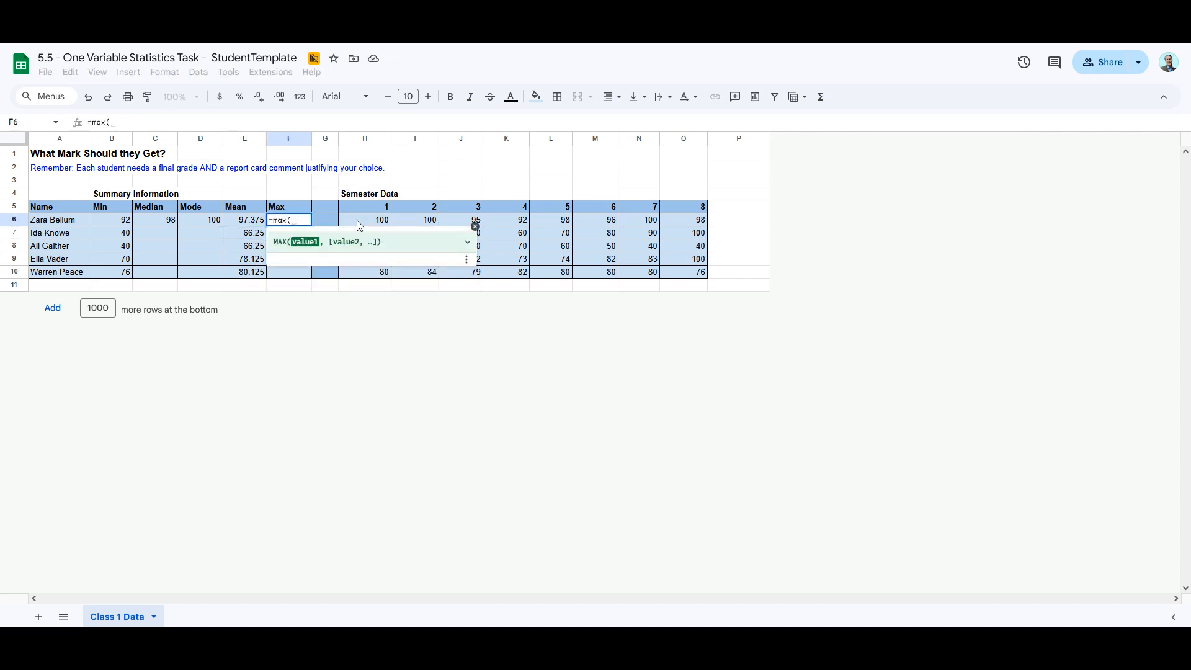
pyautogui.moveTo(360, 224); pyautogui.dragTo(695, 226)
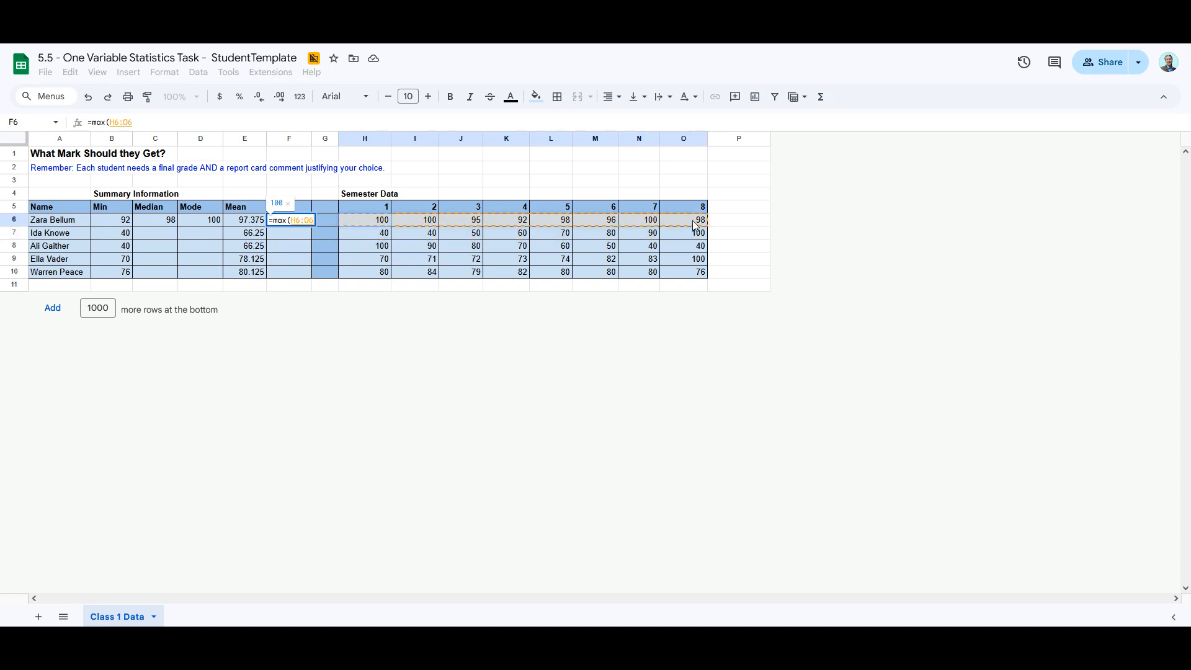
pyautogui.press('Return')
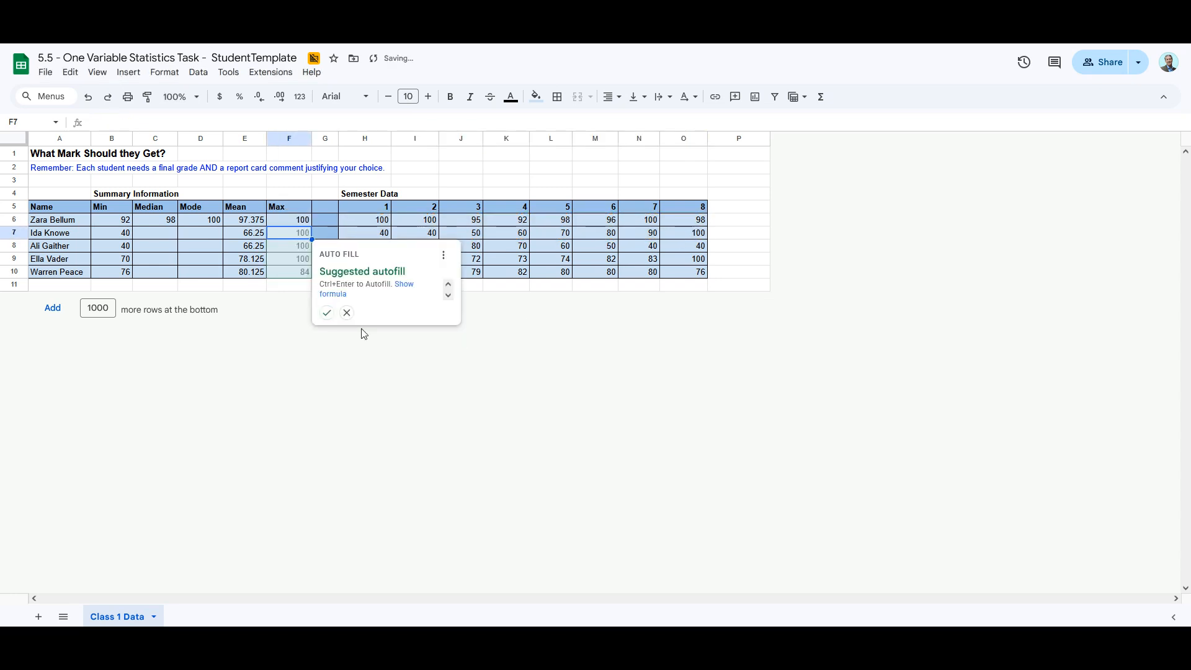
pyautogui.click(325, 314)
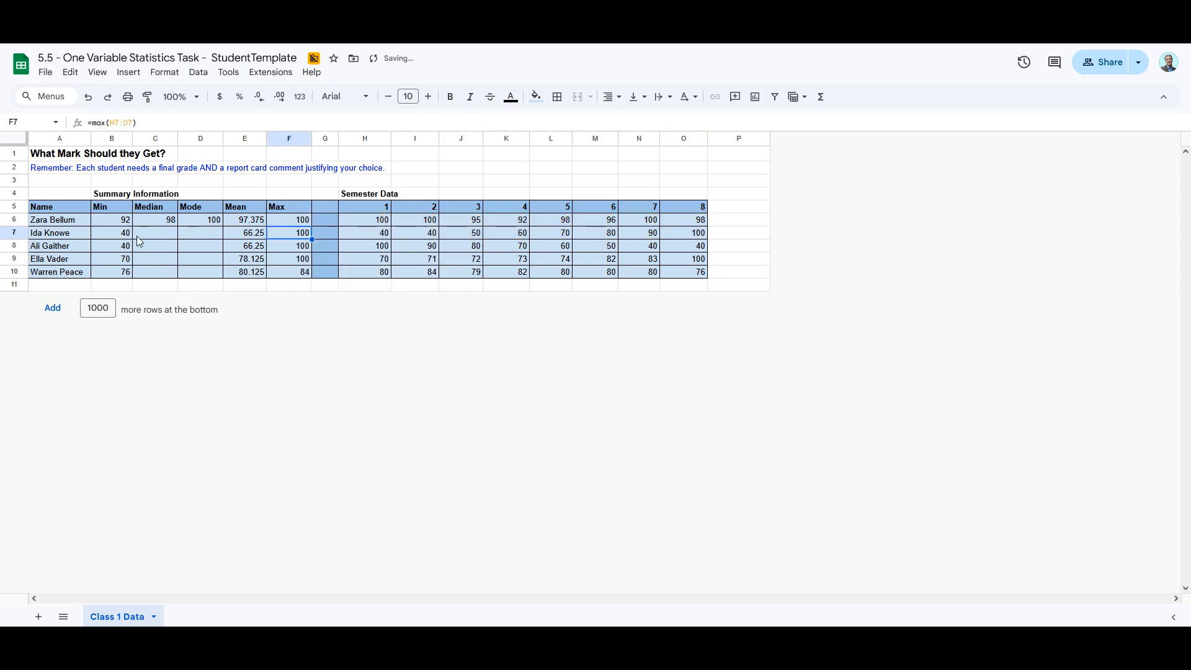
# Copy the median formula from C6 into C7:C10 and check the row references in the copied formulas.
pyautogui.click(167, 225)
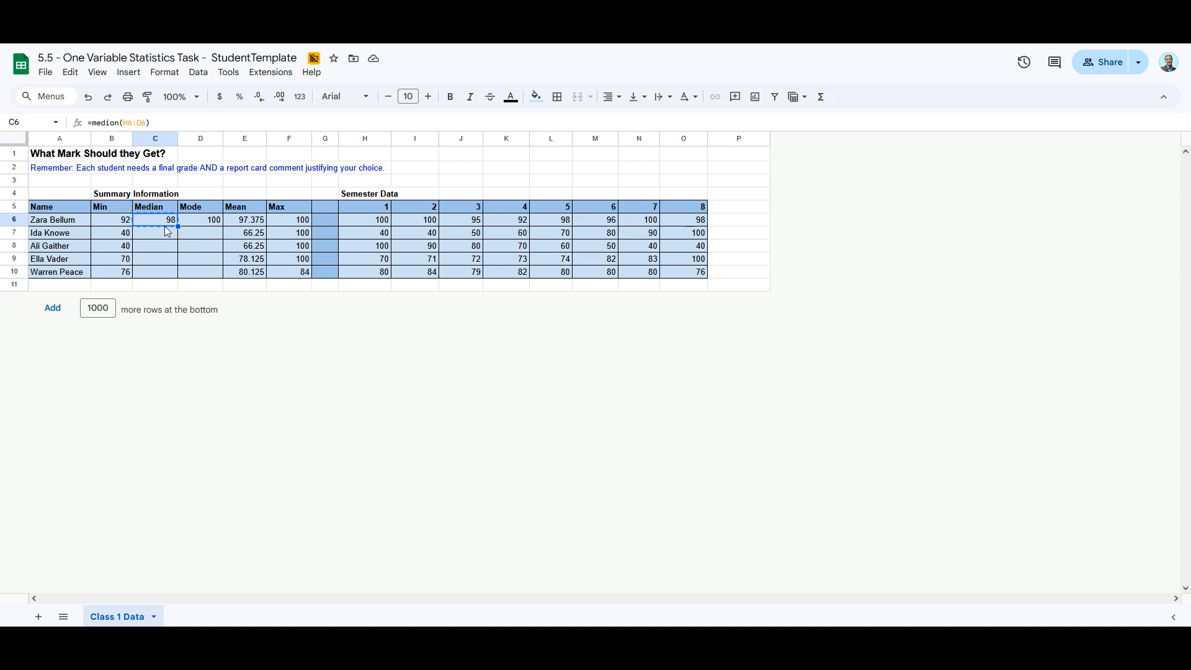
pyautogui.moveTo(162, 233); pyautogui.dragTo(169, 275)
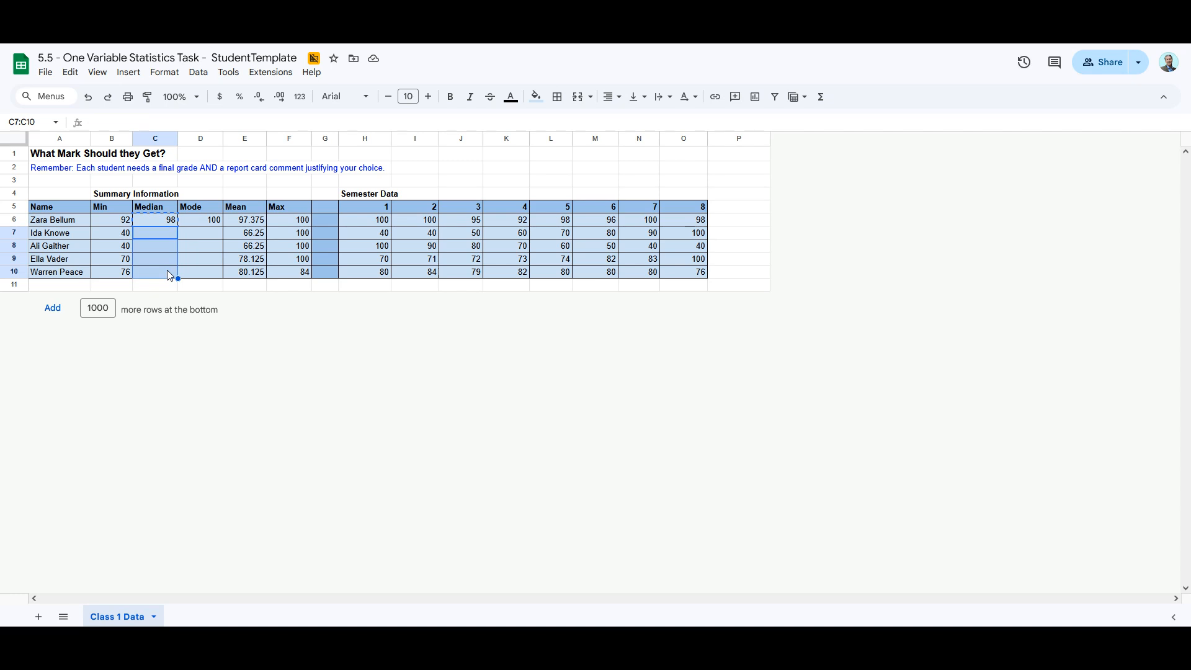
pyautogui.write('65 65 73.5 80')
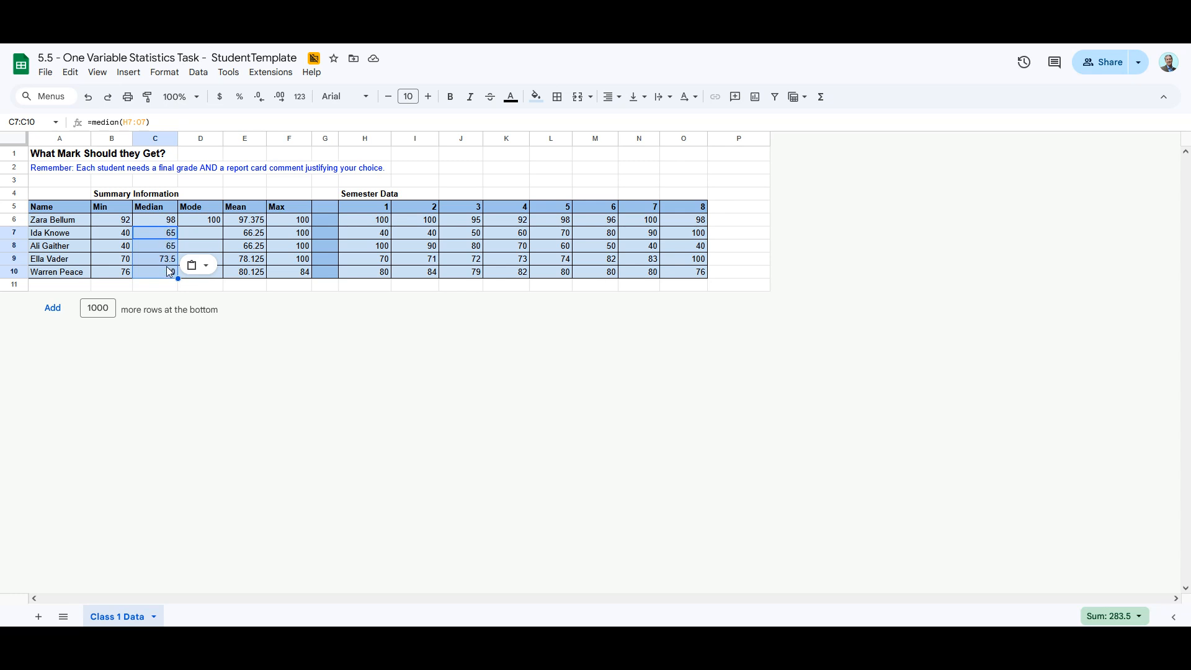
pyautogui.click(168, 225)
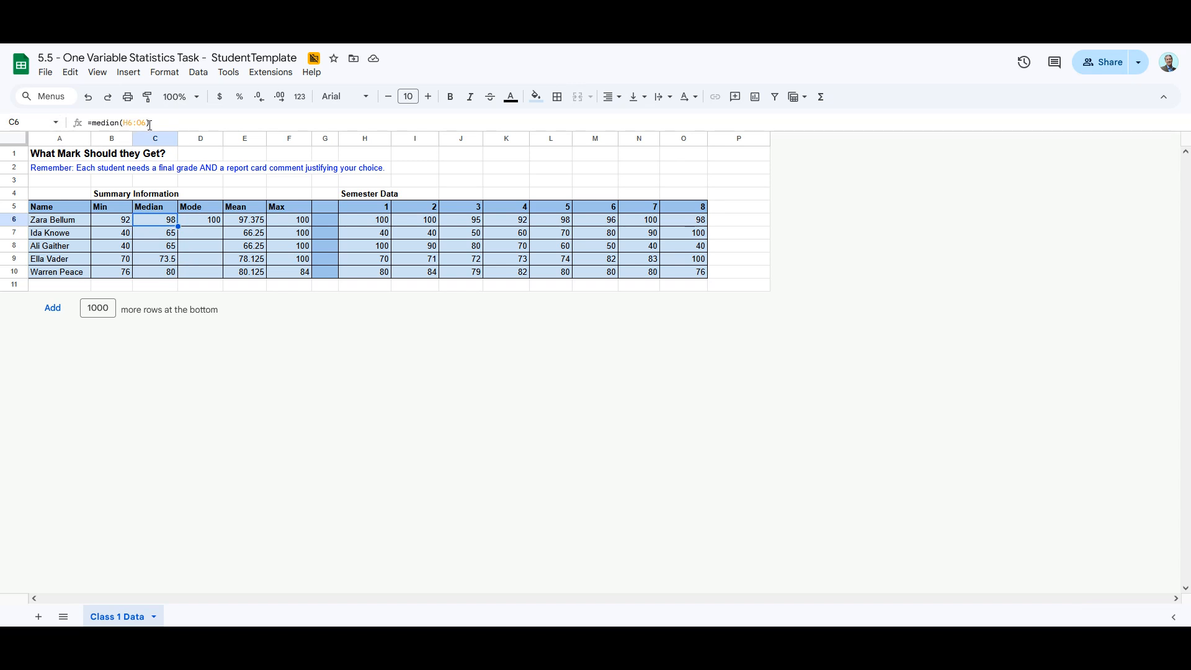
pyautogui.click(160, 236)
pyautogui.click(153, 246)
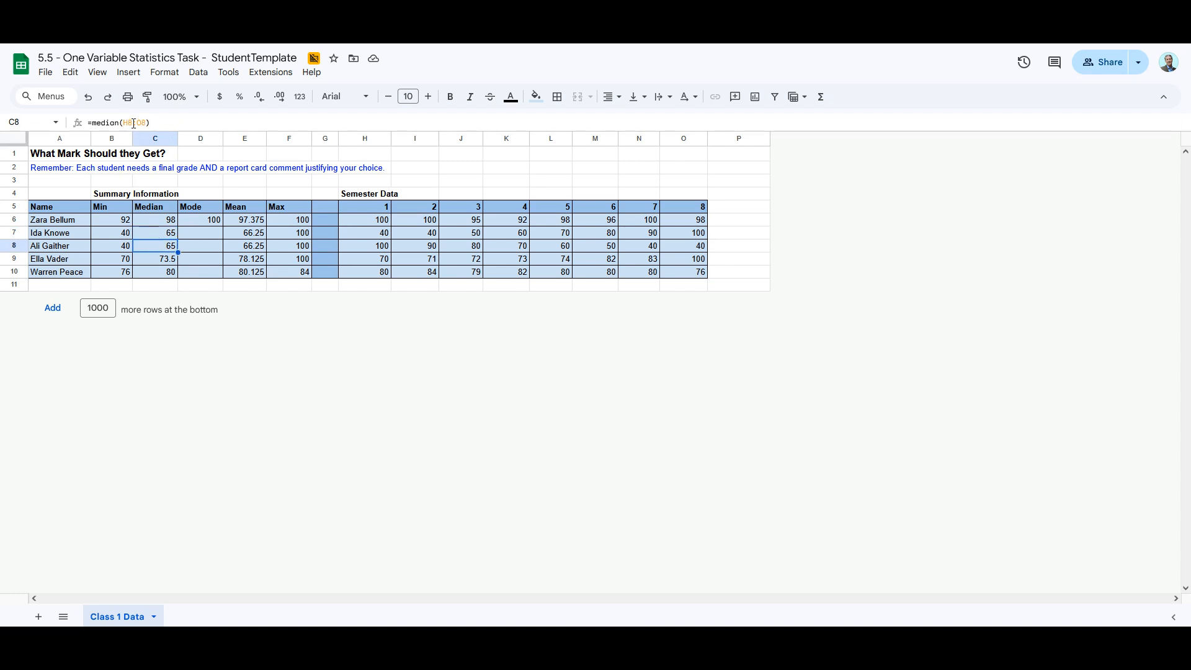
pyautogui.click(166, 263)
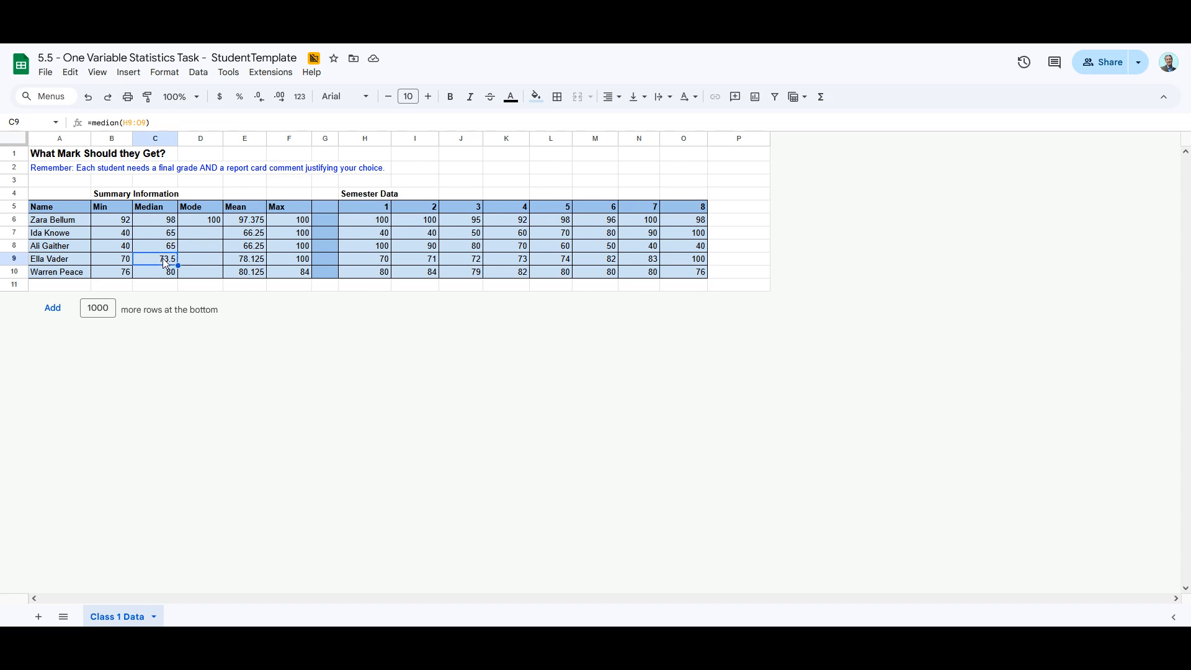
pyautogui.click(211, 222)
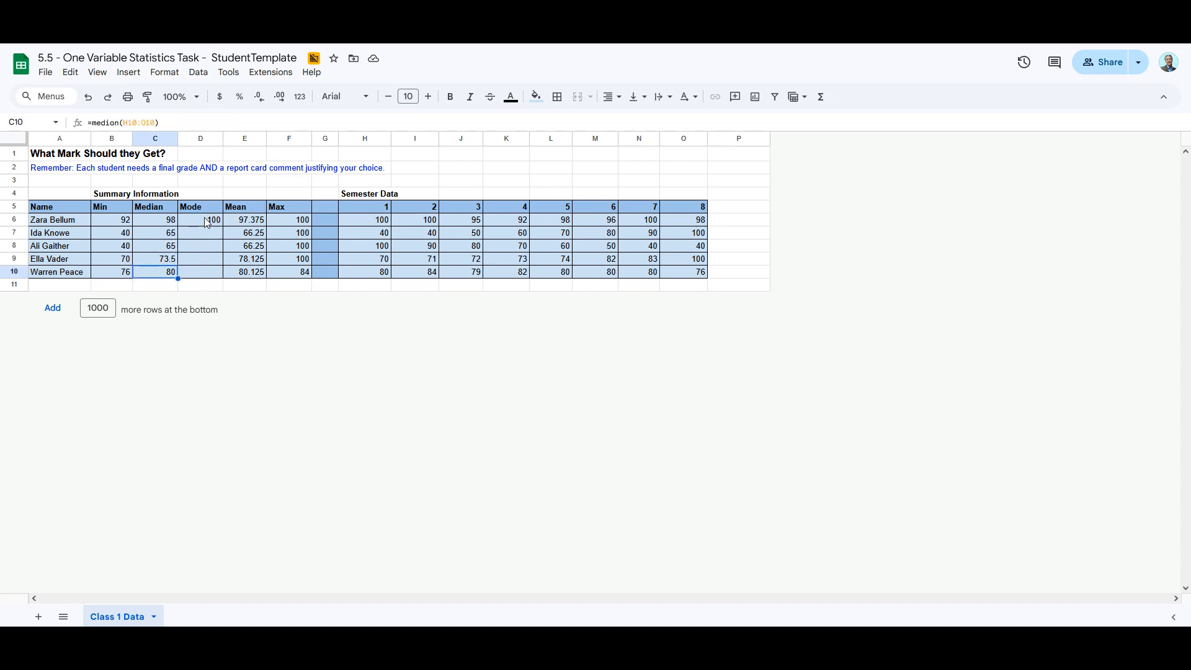
# Fill the mode formula in D6 down through D10.
pyautogui.click(203, 218)
pyautogui.moveTo(202, 218); pyautogui.dragTo(198, 273)
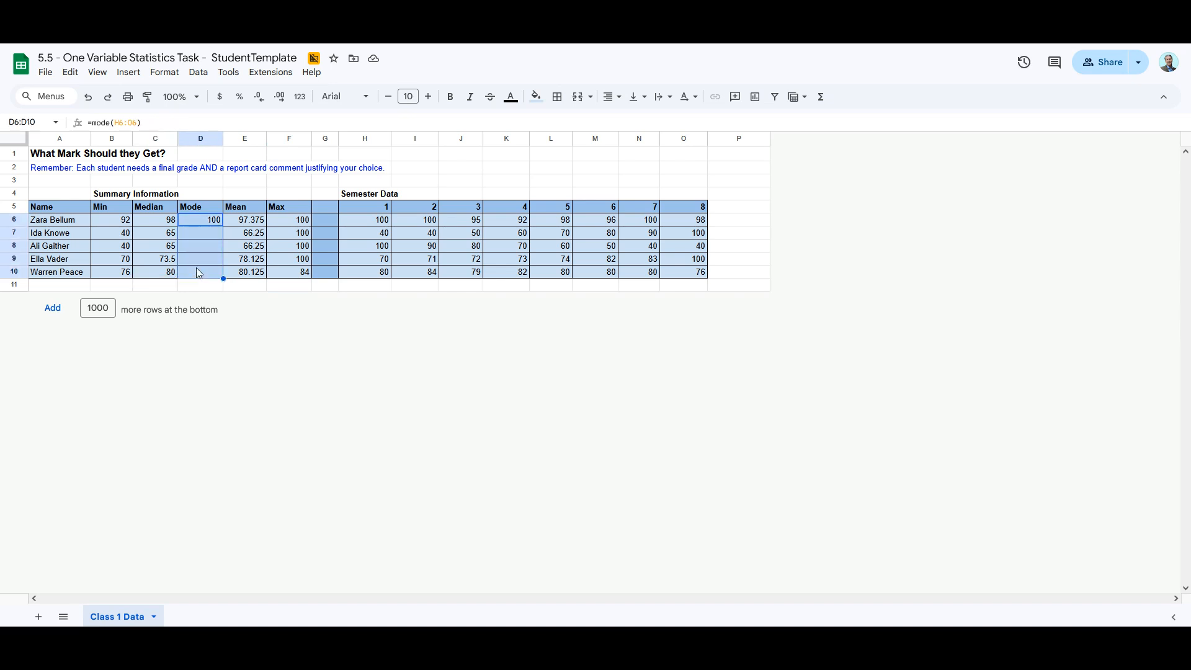
pyautogui.hotkey('ctrl', 'd')
# Inspect the mode formulas in D6:D10 and check the D9 error against the semester marks in row 9.
pyautogui.click(202, 221)
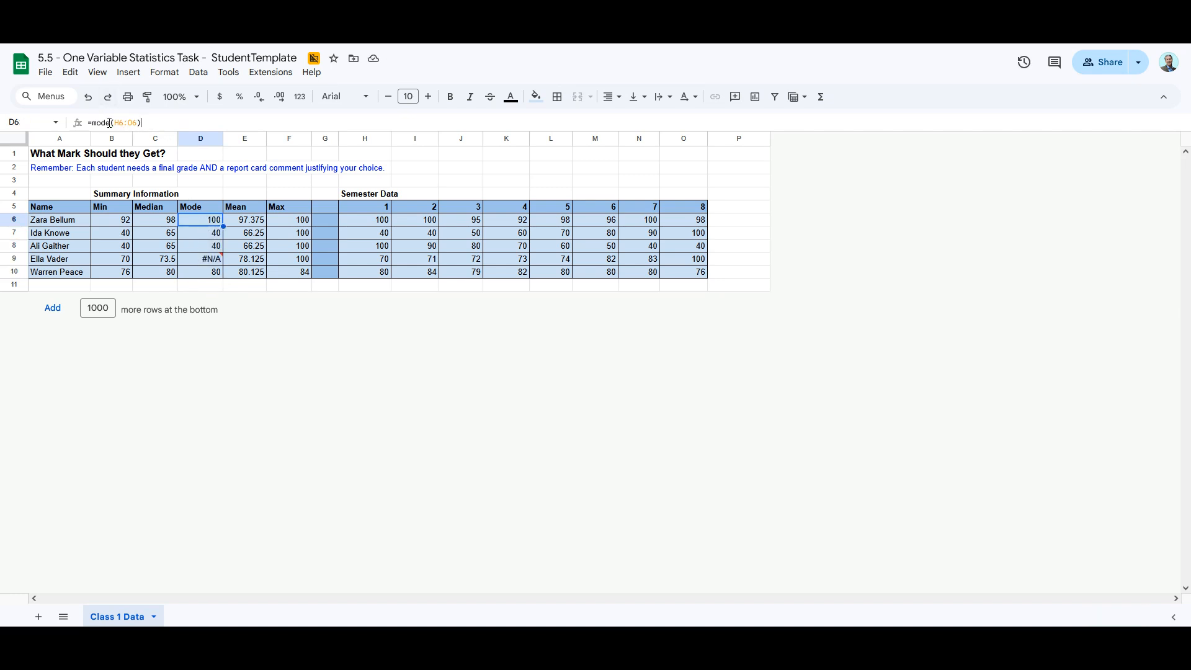
pyautogui.moveTo(144, 123); pyautogui.dragTo(91, 122)
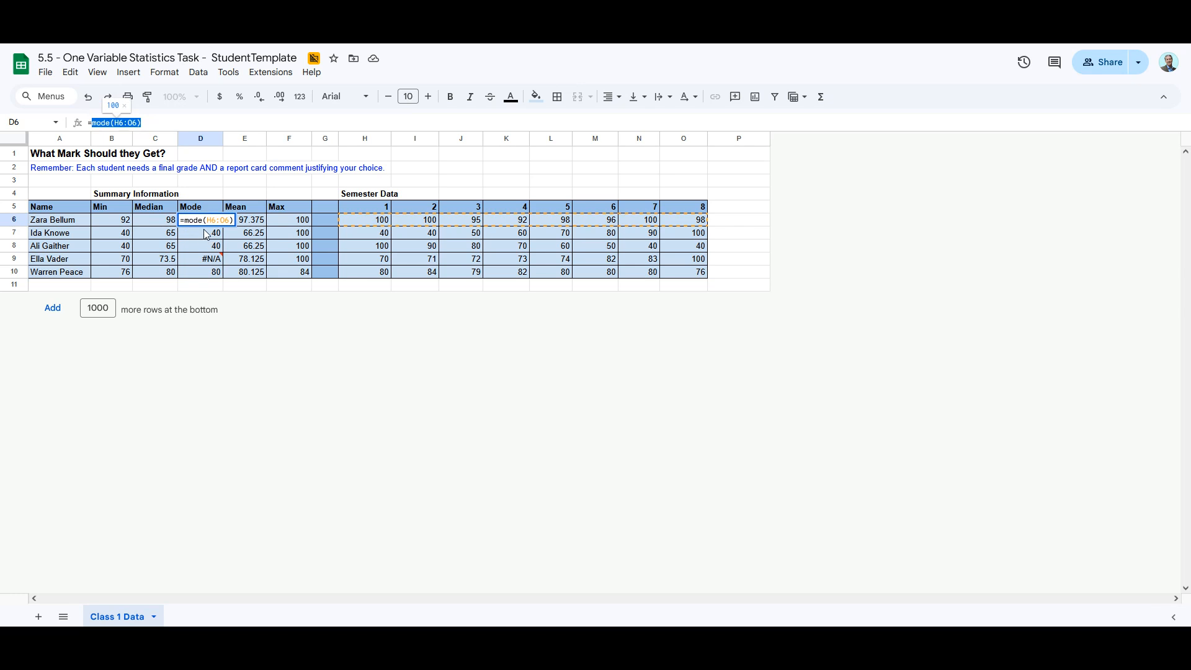
pyautogui.press('Return')
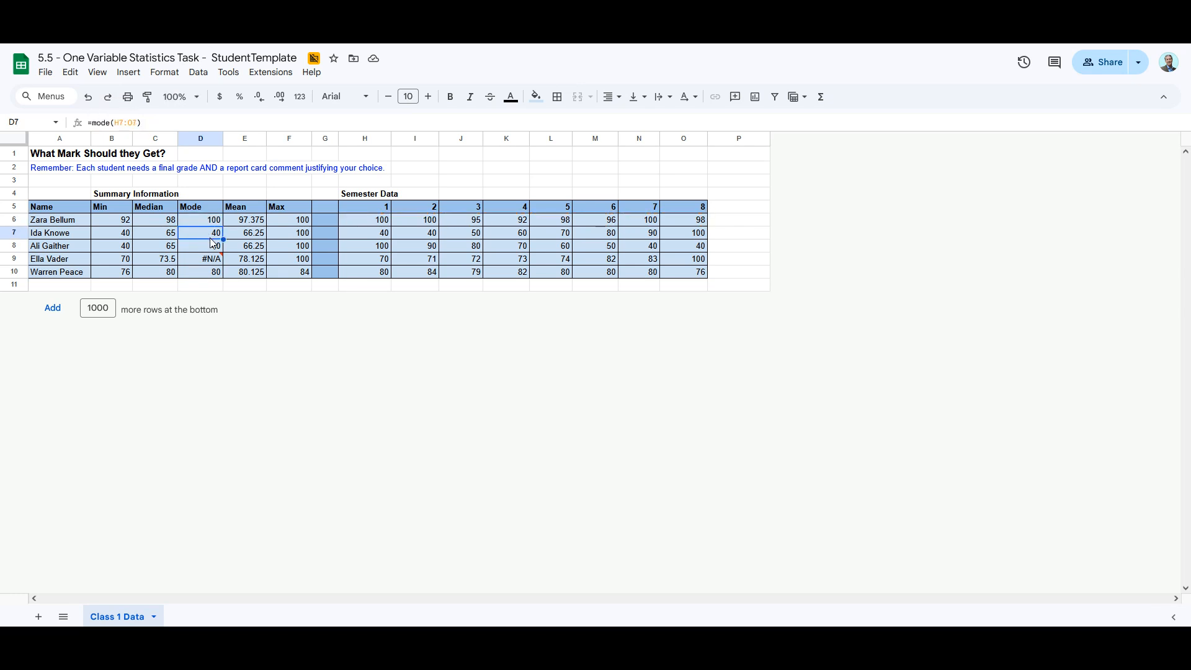
pyautogui.press('Up')
pyautogui.click(208, 236)
pyautogui.click(209, 247)
pyautogui.click(205, 258)
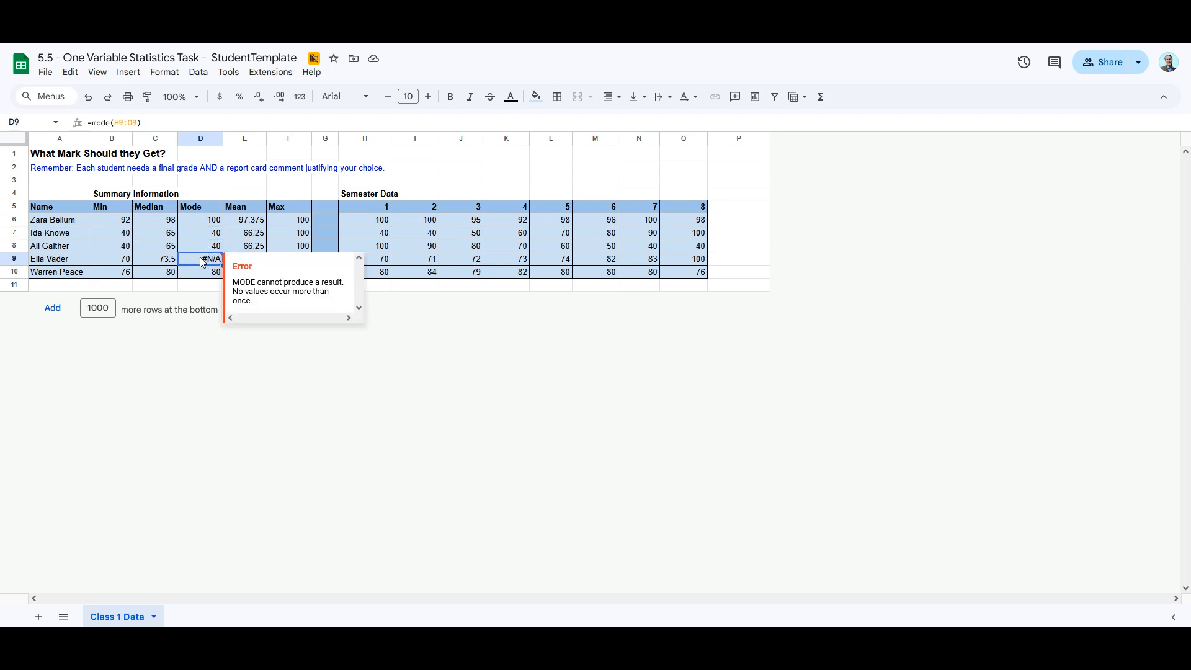
pyautogui.click(201, 278)
pyautogui.click(216, 262)
pyautogui.moveTo(381, 260); pyautogui.dragTo(680, 260)
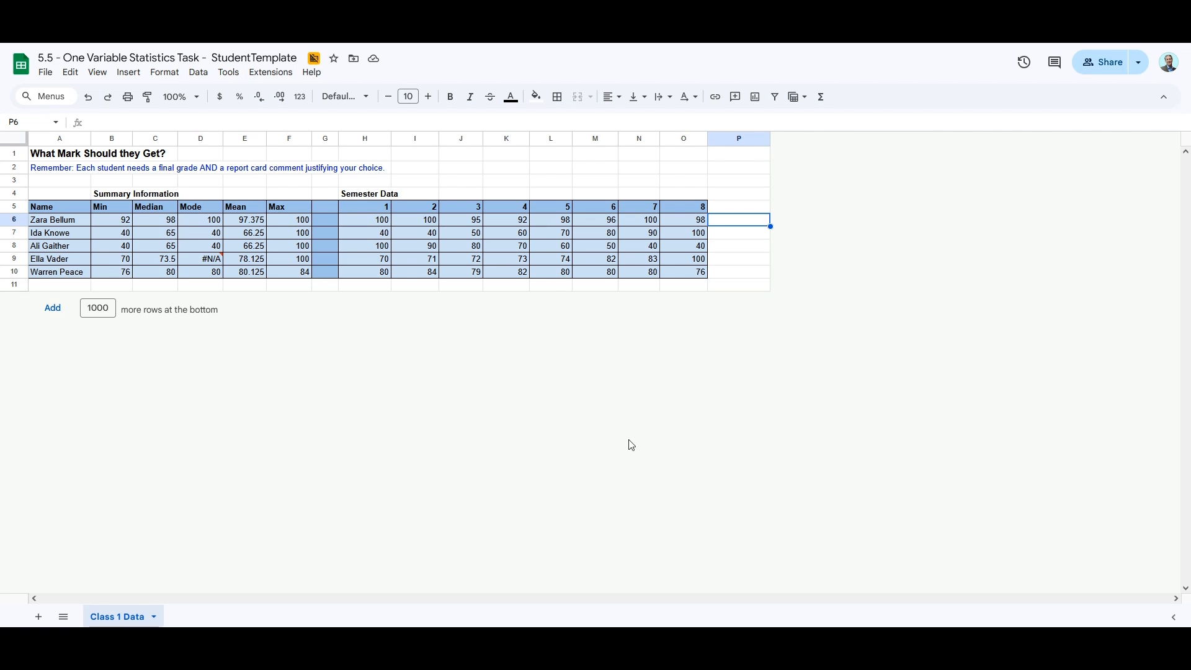
# Add the header "Final Mark" in P5, beside the semester data.
pyautogui.click(726, 209)
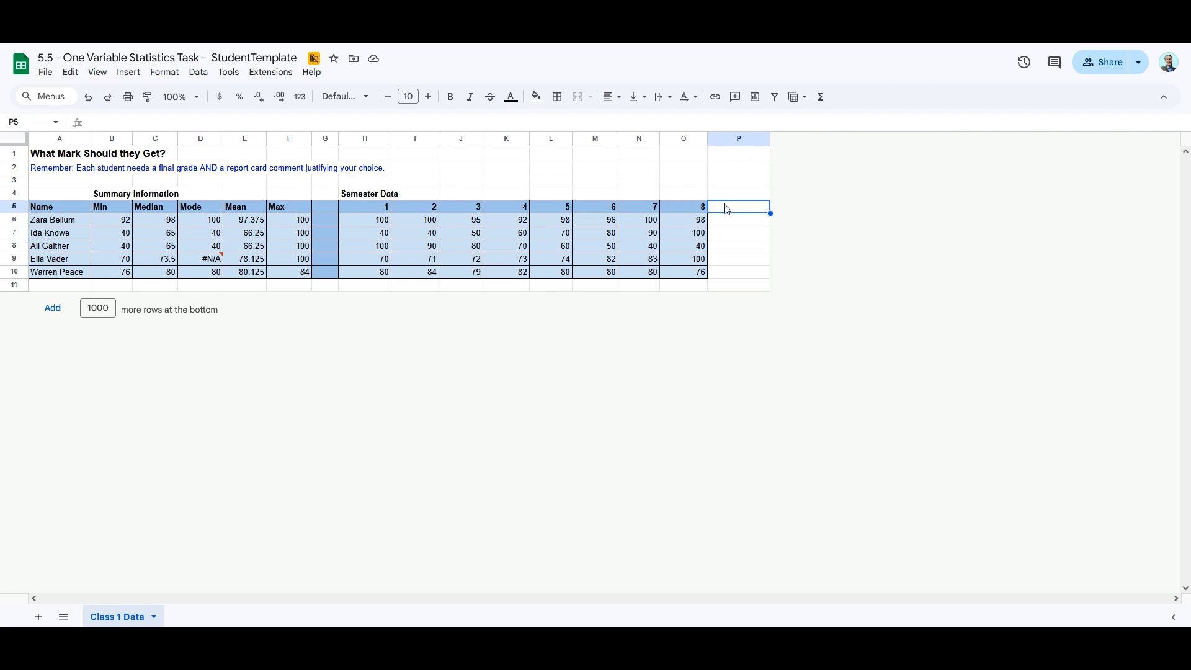
pyautogui.write('Final Mark')
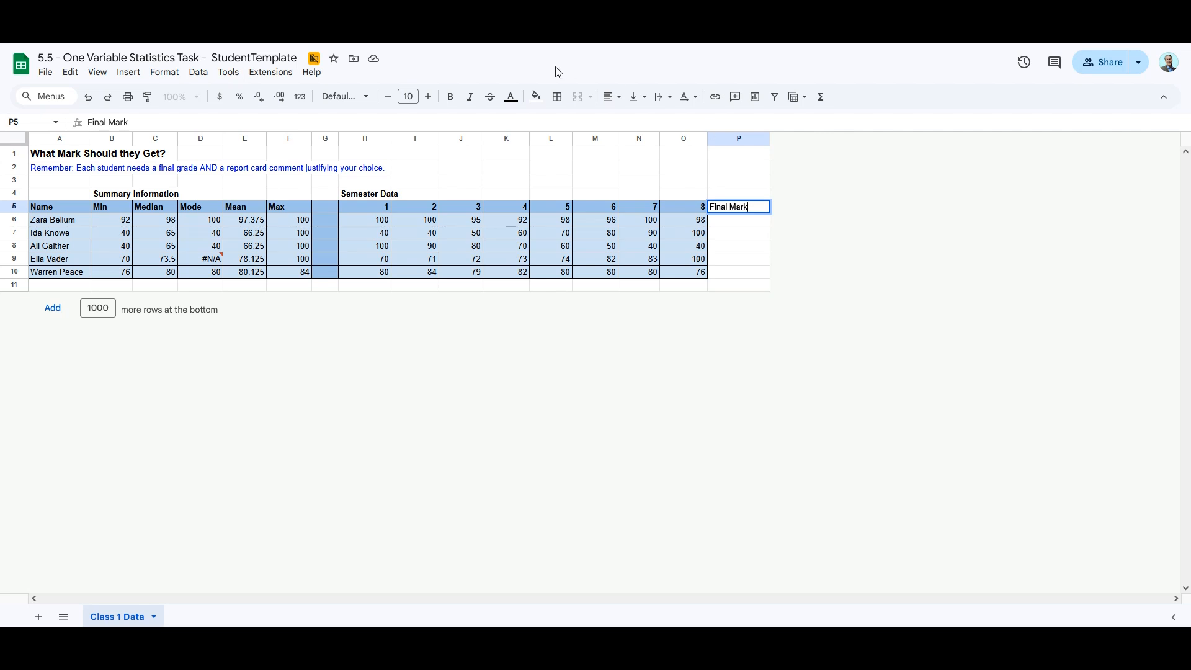
pyautogui.press('Return')
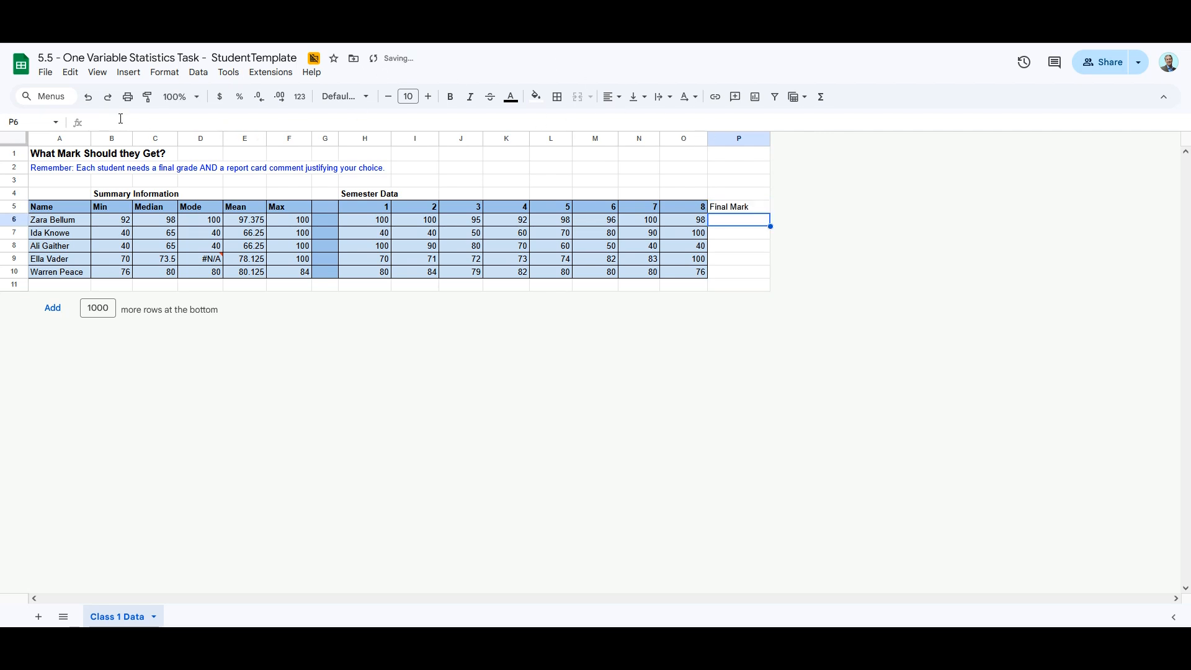
# Insert one column to the right of the Final Mark column.
pyautogui.click(129, 73)
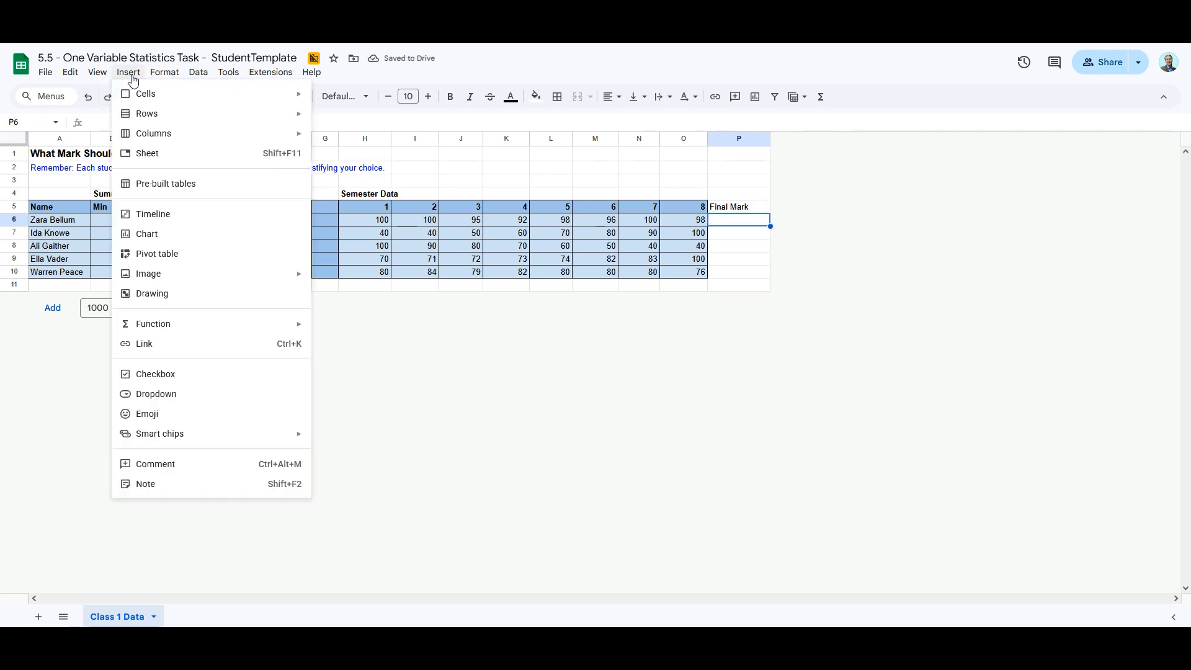
pyautogui.moveTo(173, 132)
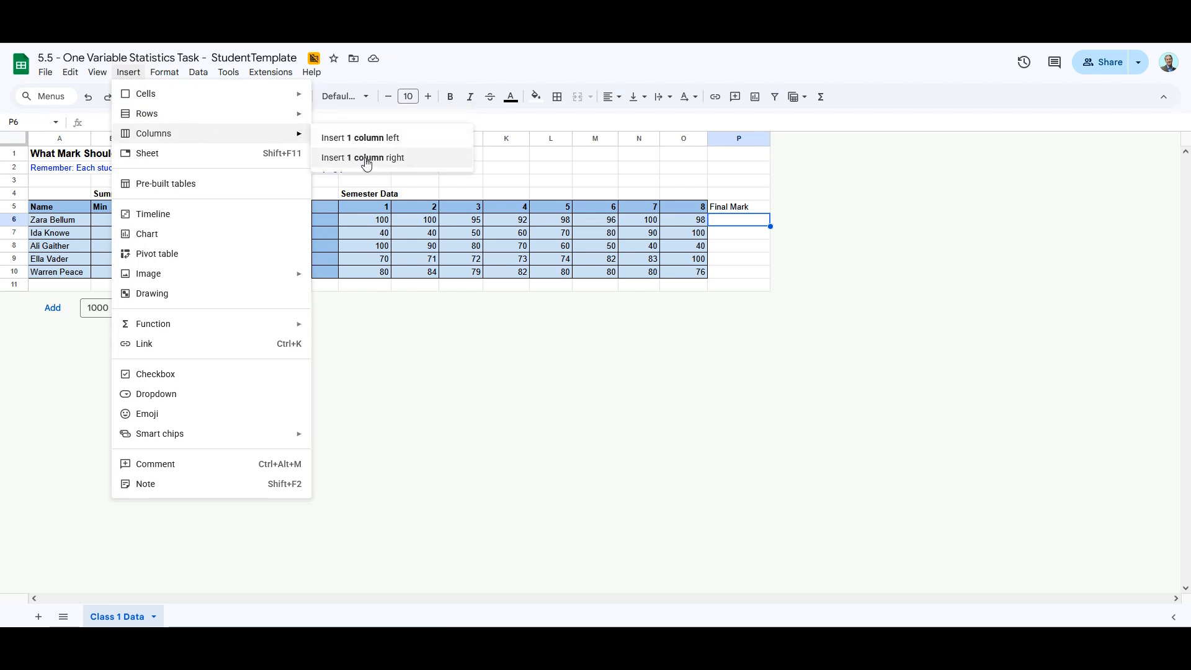
pyautogui.click(366, 163)
# Enter the header "Comment" in Q5 and widen column Q to make room for report card comments.
pyautogui.click(793, 209)
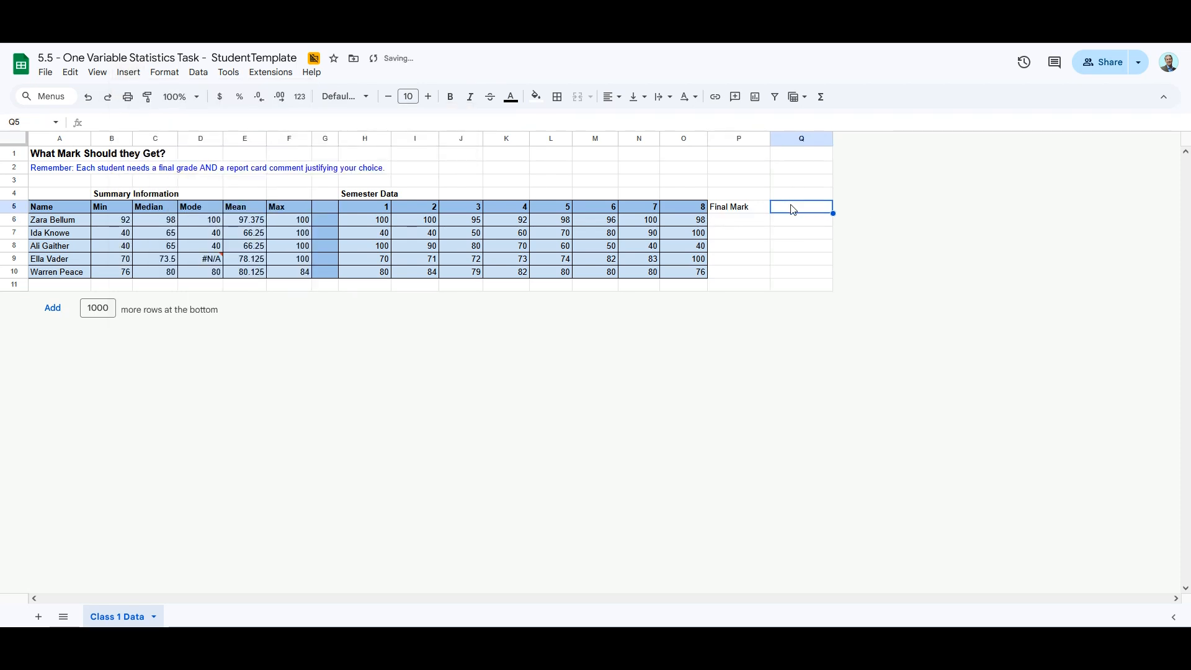
pyautogui.write('Comment')
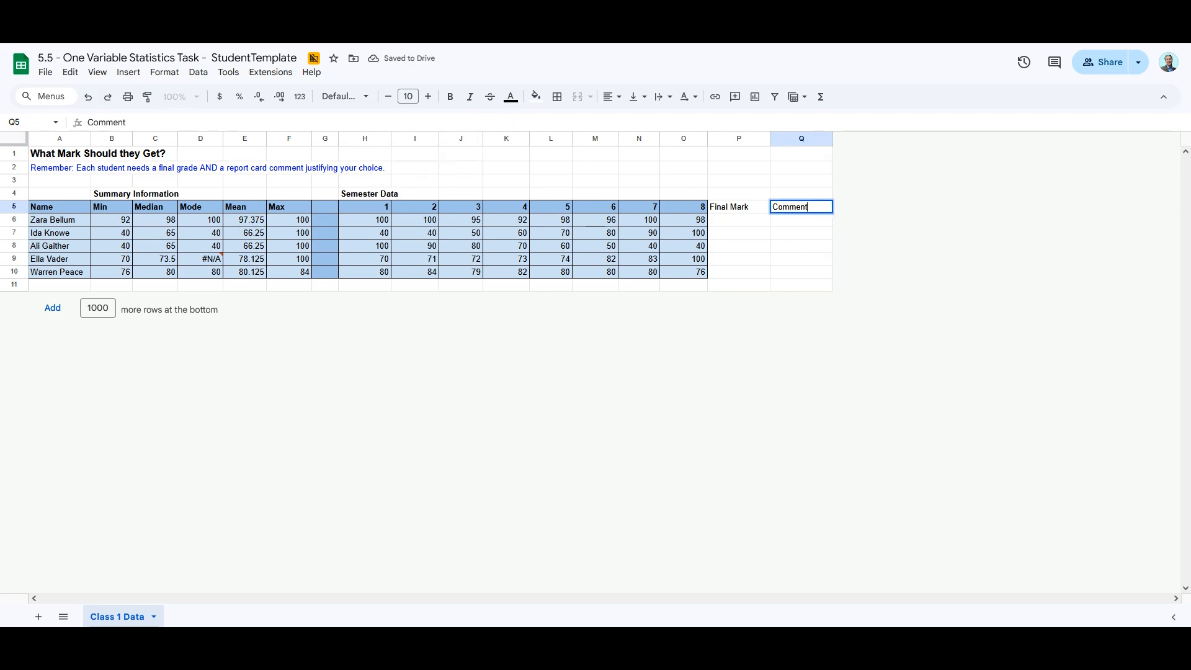
pyautogui.press('Return')
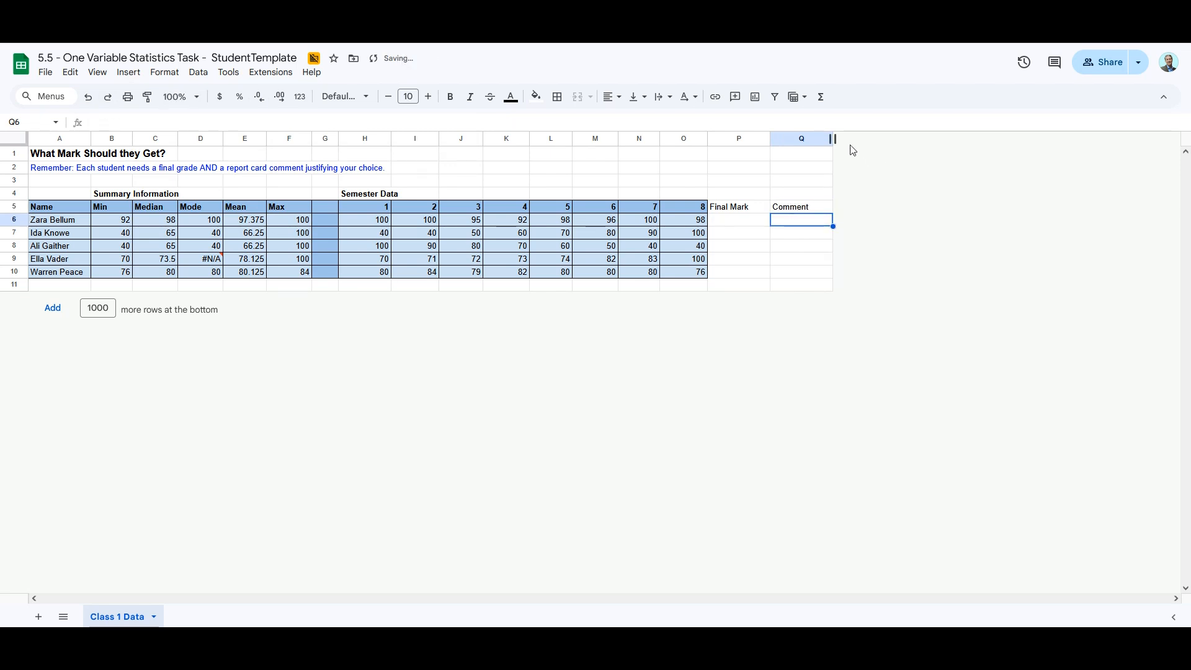
pyautogui.moveTo(832, 139); pyautogui.dragTo(1155, 144)
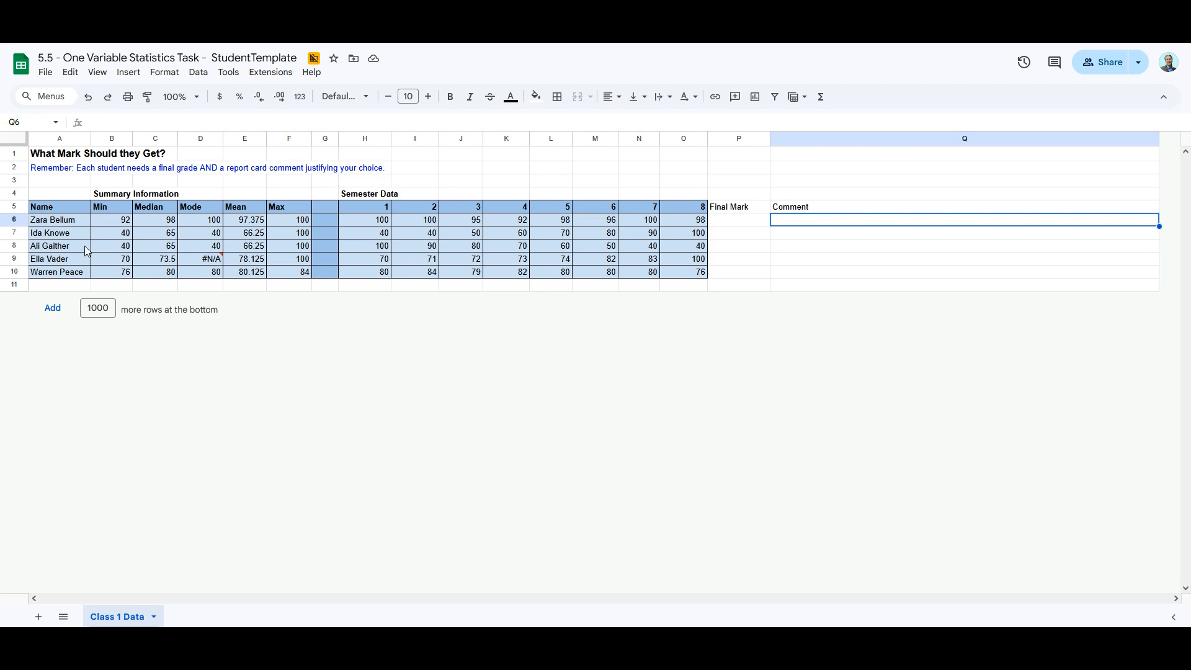
# Review the first student's summary statistics in B6:F6 and the final mark and comment cells in that row.
pyautogui.moveTo(107, 222); pyautogui.dragTo(278, 224)
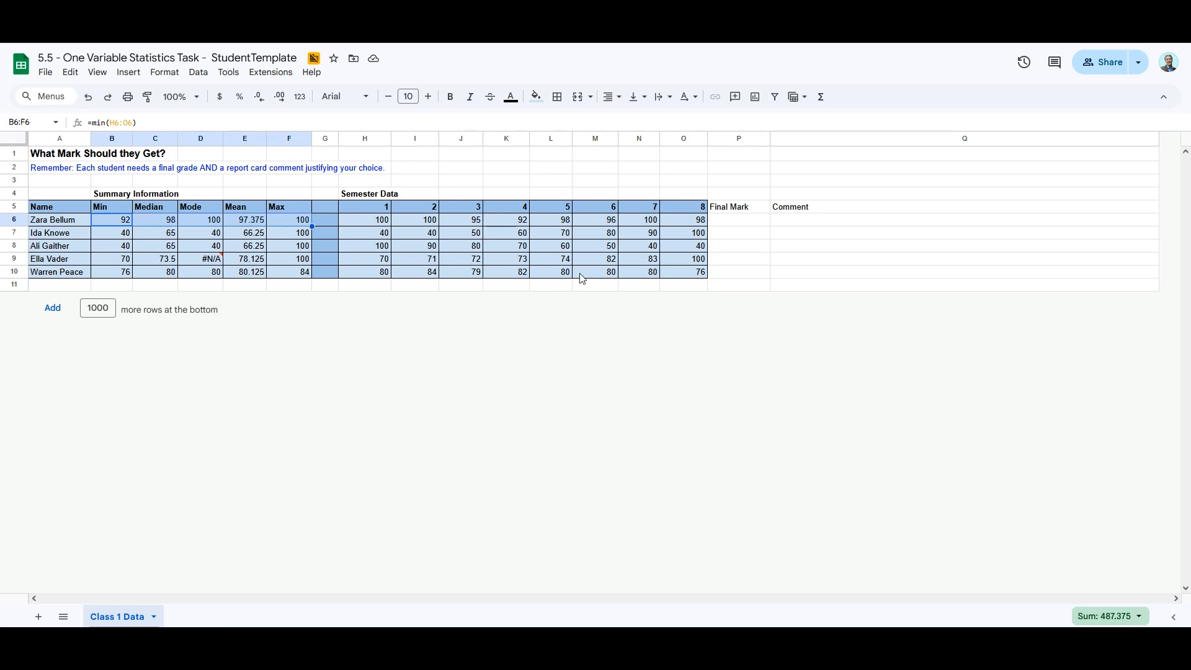
pyautogui.click(733, 224)
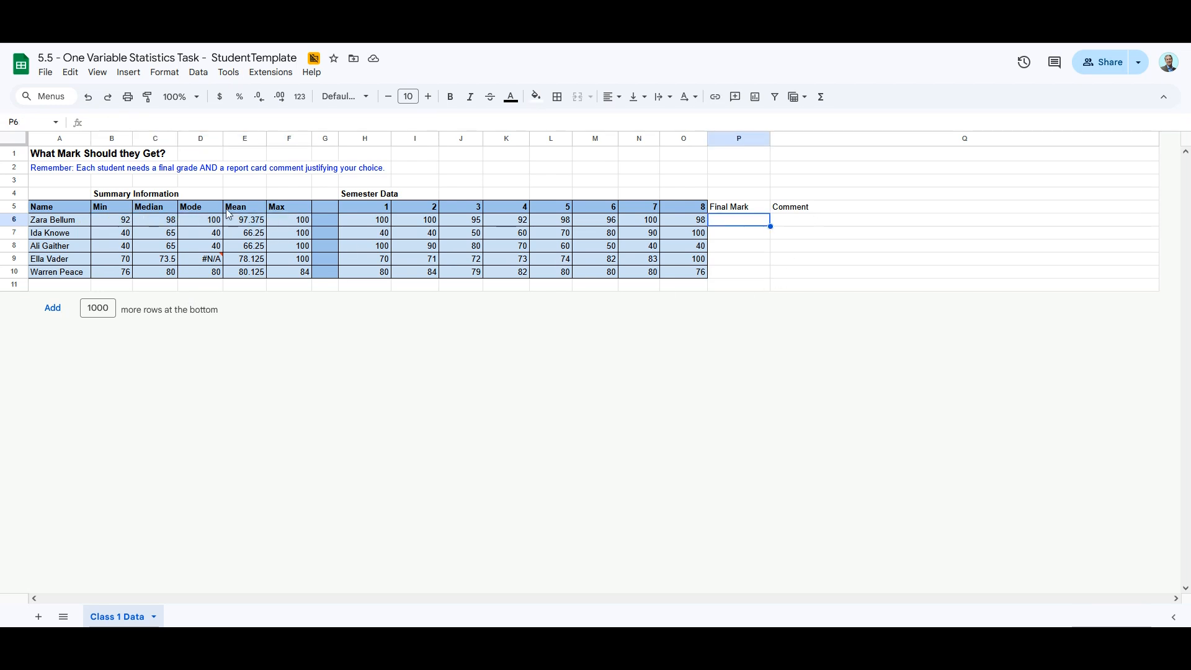
pyautogui.click(796, 226)
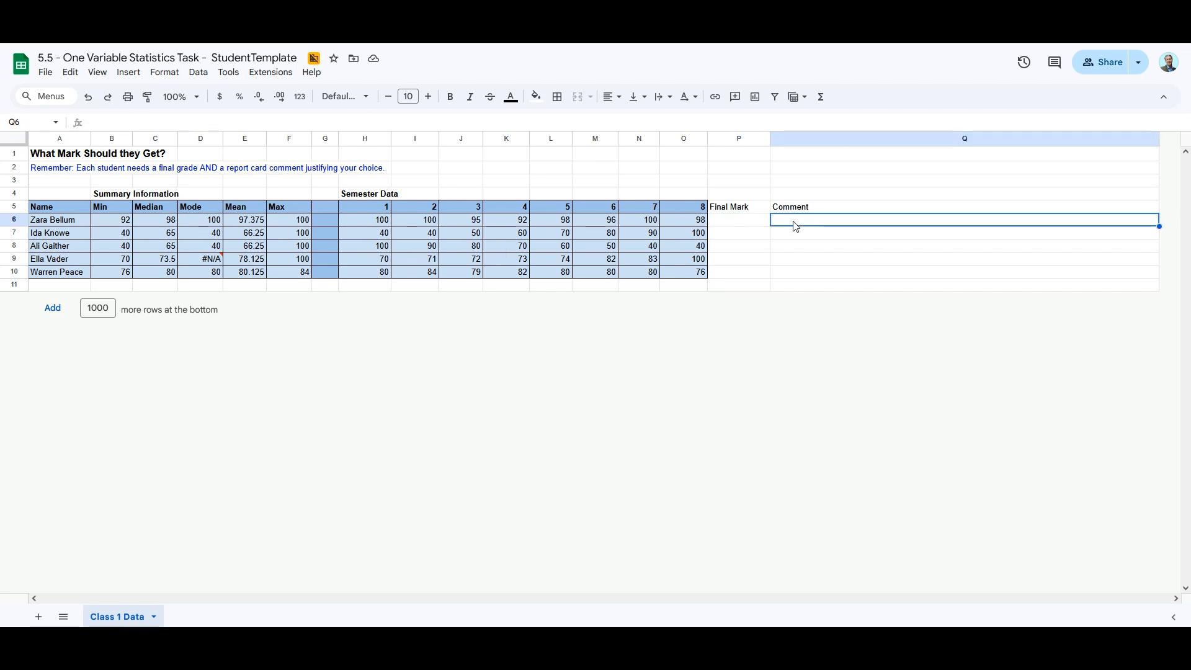